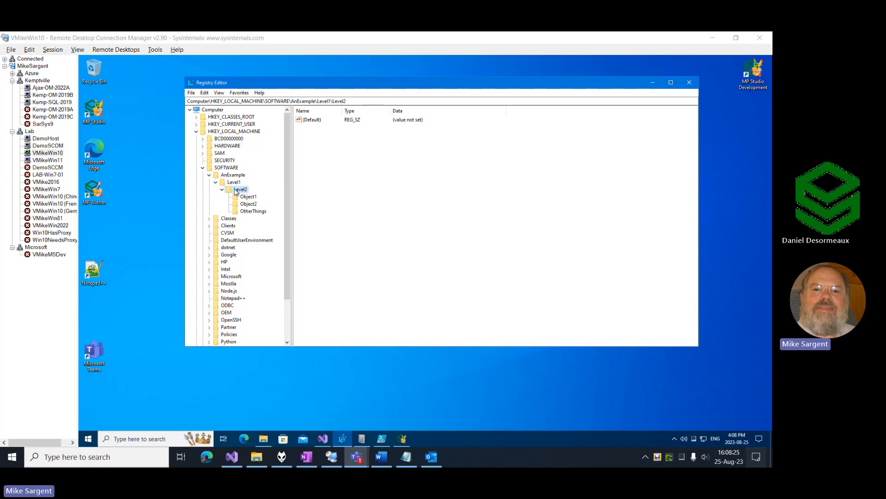
Examine the AnExample registry branch under HKEY_LOCAL_MACHINE\SOFTWARE, including the Level1, Level2 and Object1 keys.
click(233, 175)
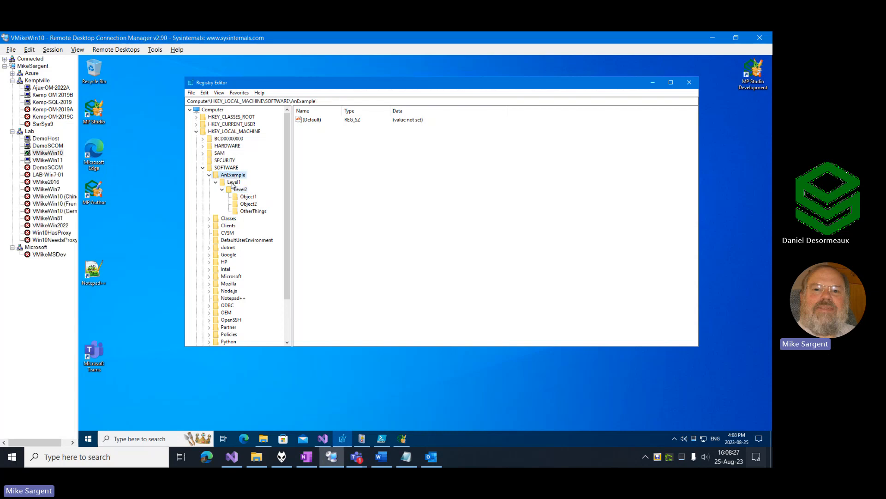
click(232, 183)
click(244, 190)
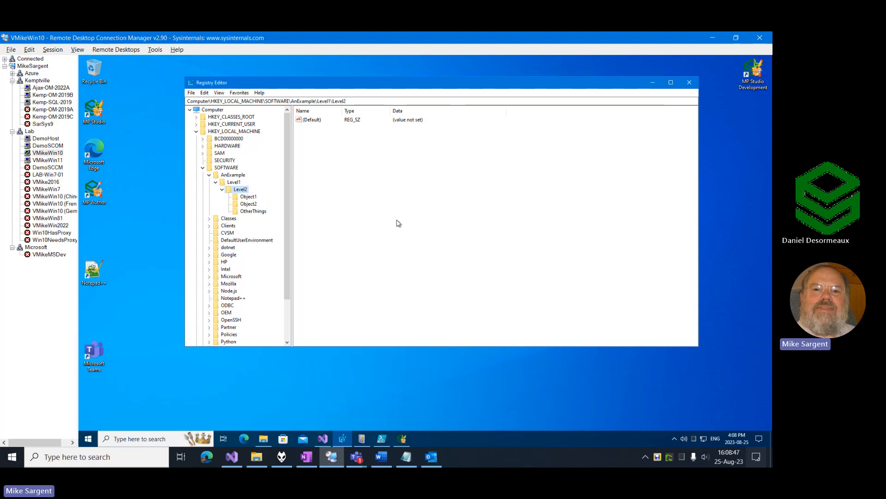
click(248, 199)
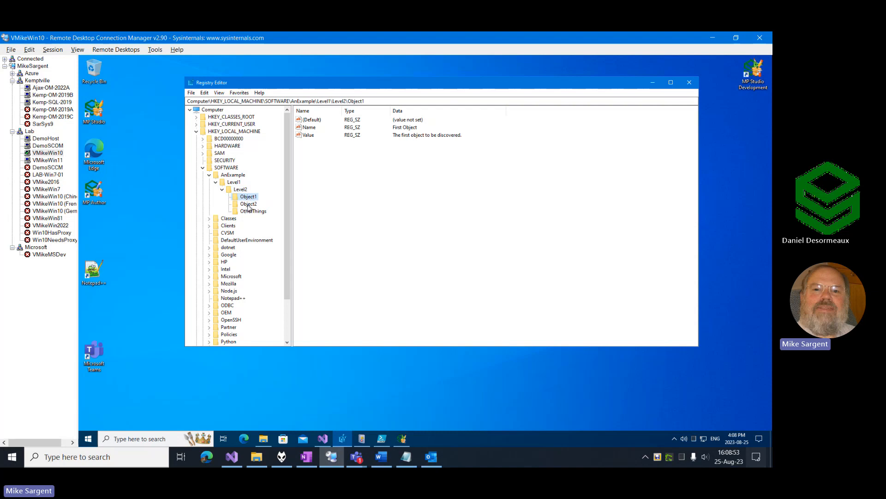
click(240, 190)
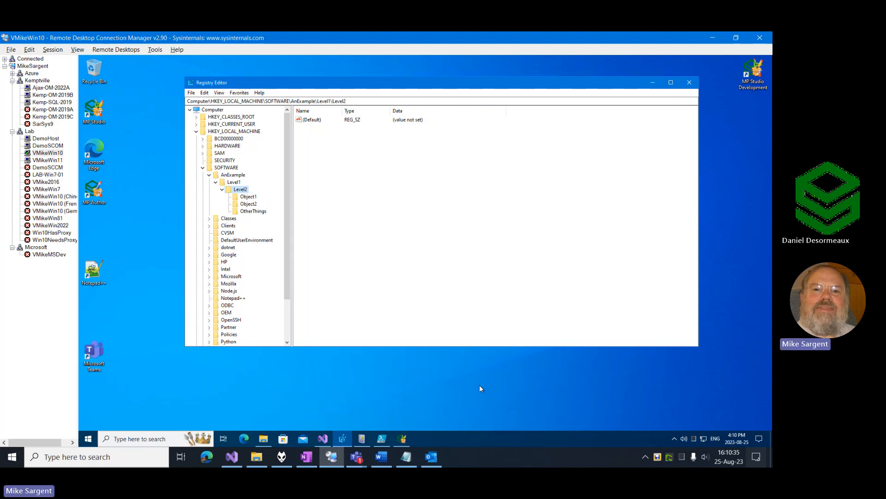
Switch to MP Studio, start a new management pack in the Documentation folder and name it Silect.Demo.Discovery.
click(407, 440)
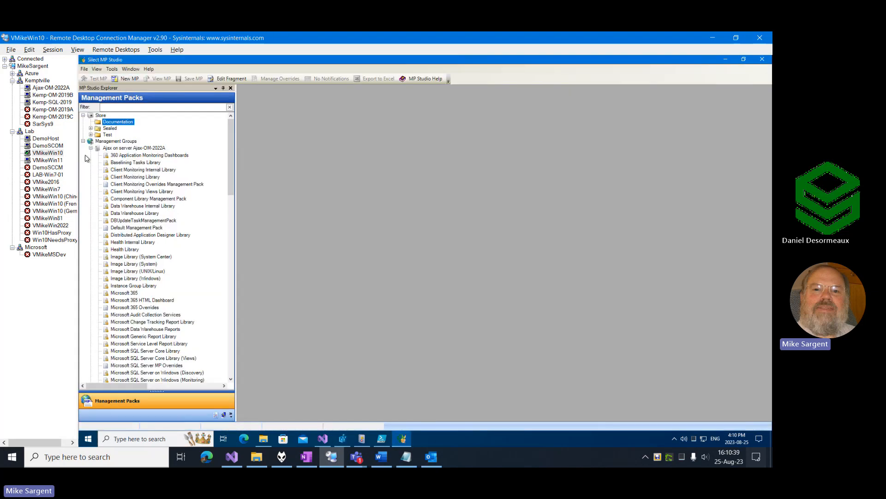
key(alt+Tab)
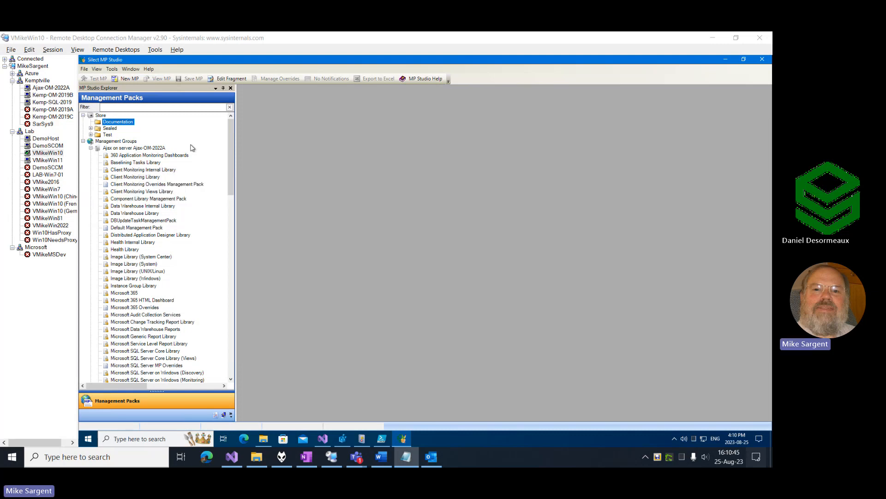
right_click(124, 125)
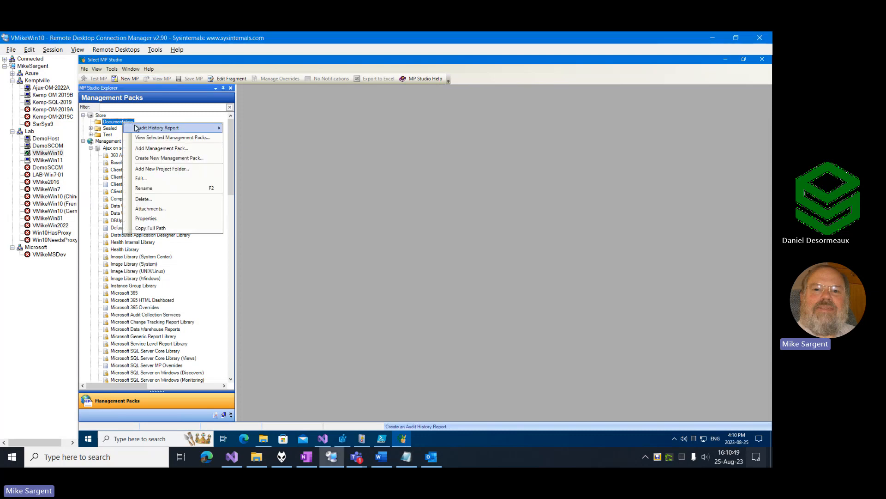
click(167, 158)
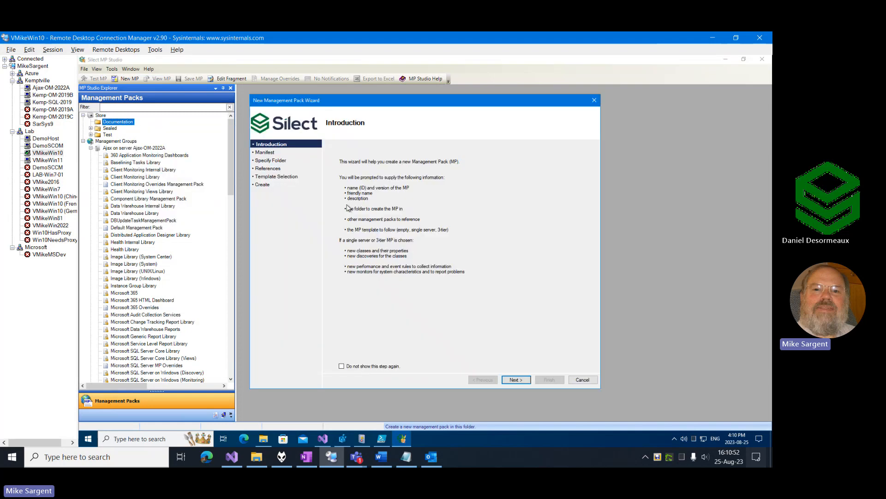
click(516, 380)
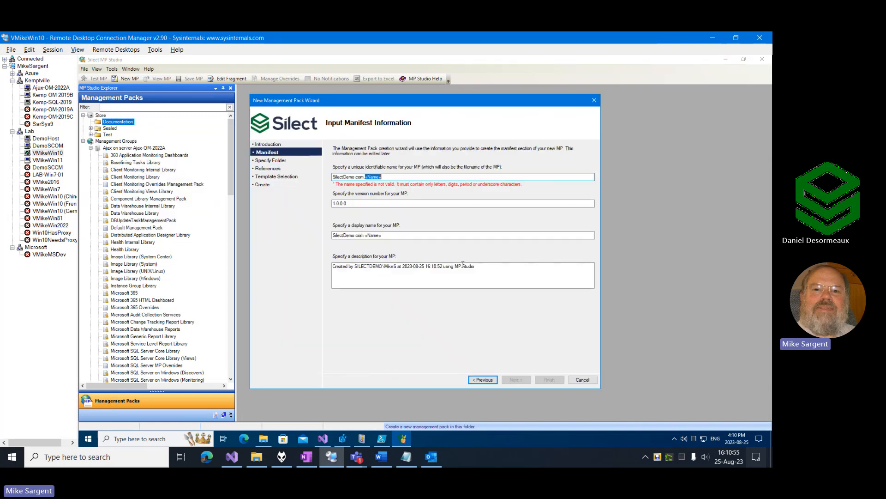
key(ctrl+a)
text(Silect.Demo.Discovery)
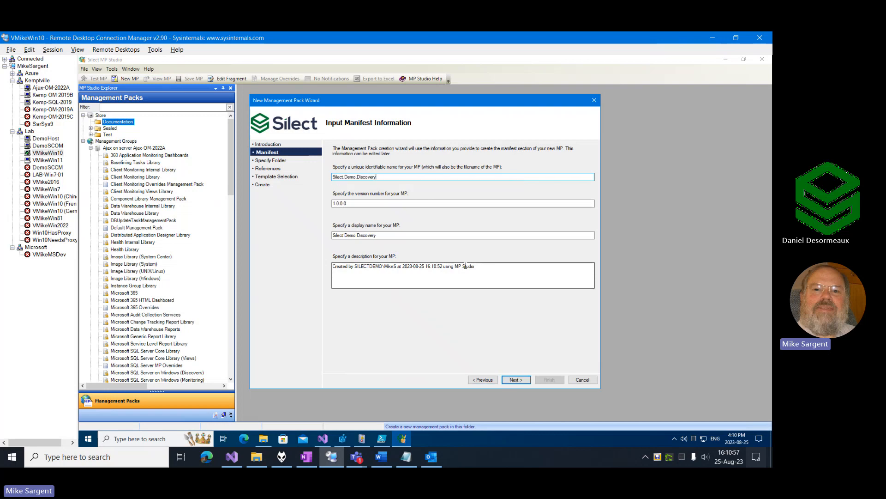
Create the management pack in Store:\Documentation with the Windows Operations Manager 2022 references and the Empty Management Pack template.
click(517, 379)
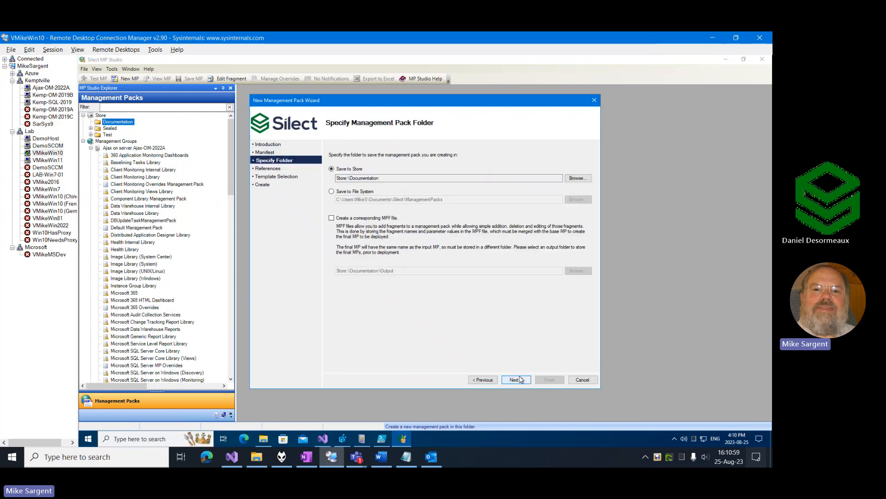
click(521, 380)
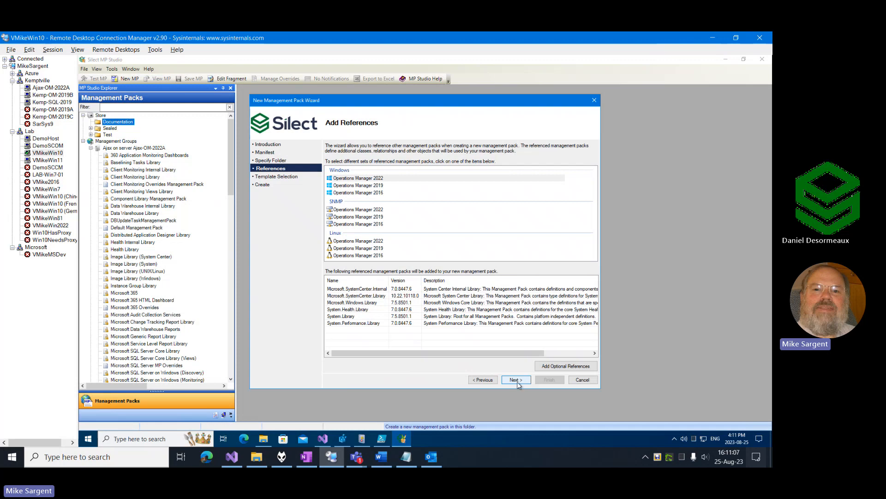
click(517, 380)
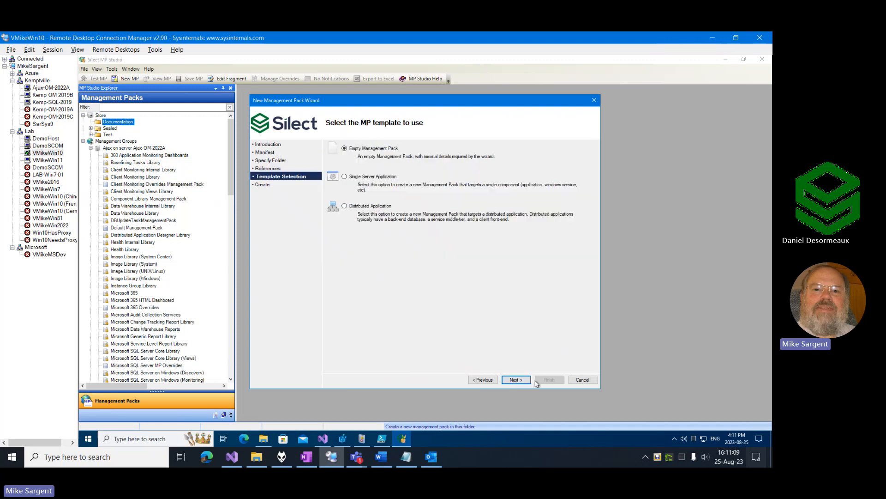
click(518, 380)
click(540, 381)
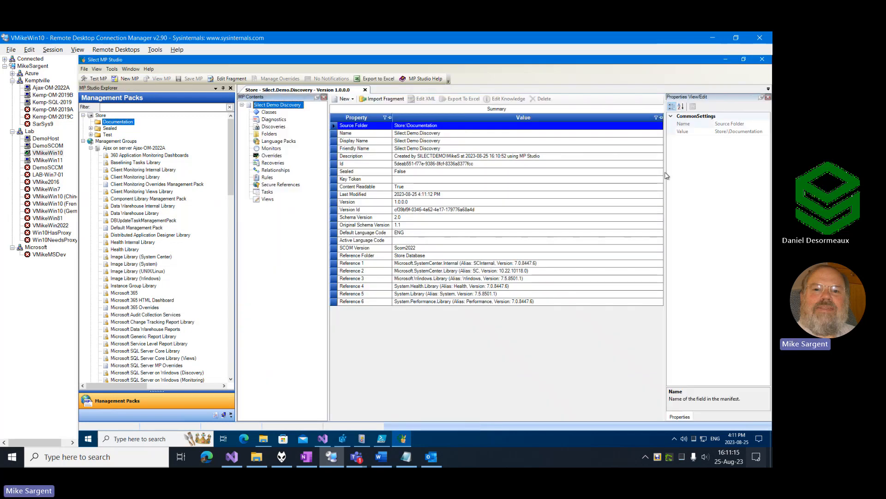
Start a new Windows registry class discovery that reads its registry data from the computer VMikeWin10.
right_click(272, 128)
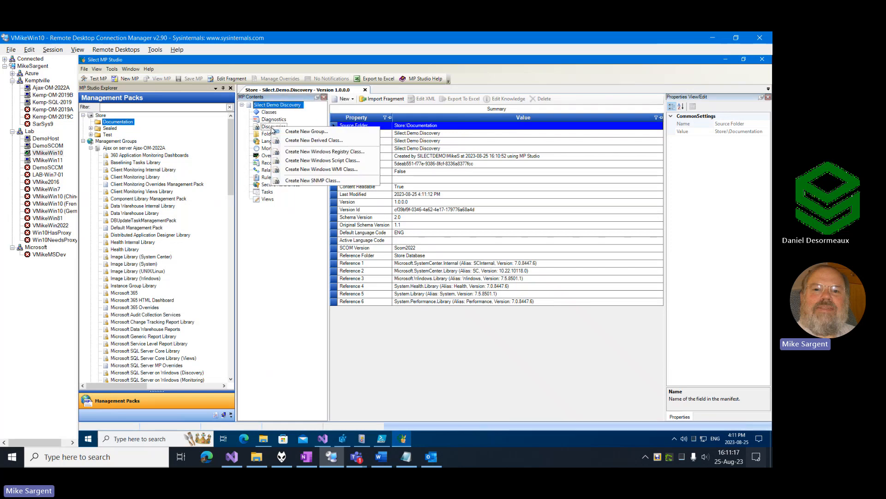
click(336, 152)
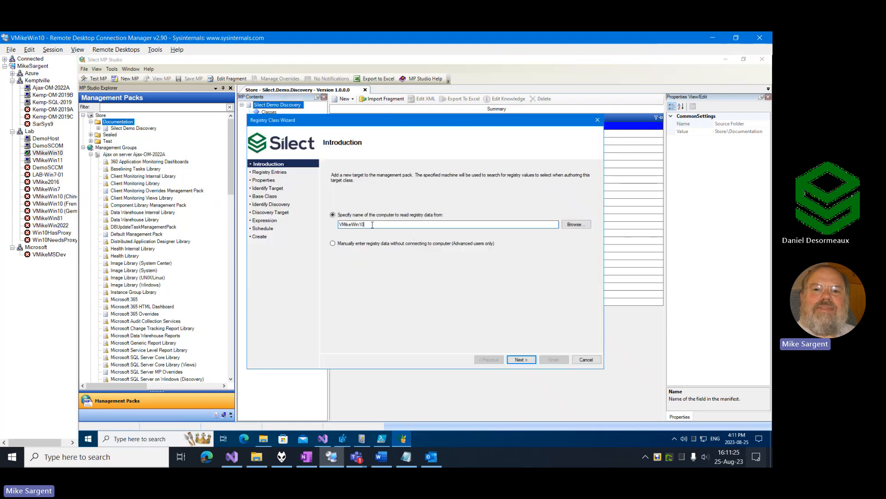
drag(372, 225, 334, 227)
click(579, 226)
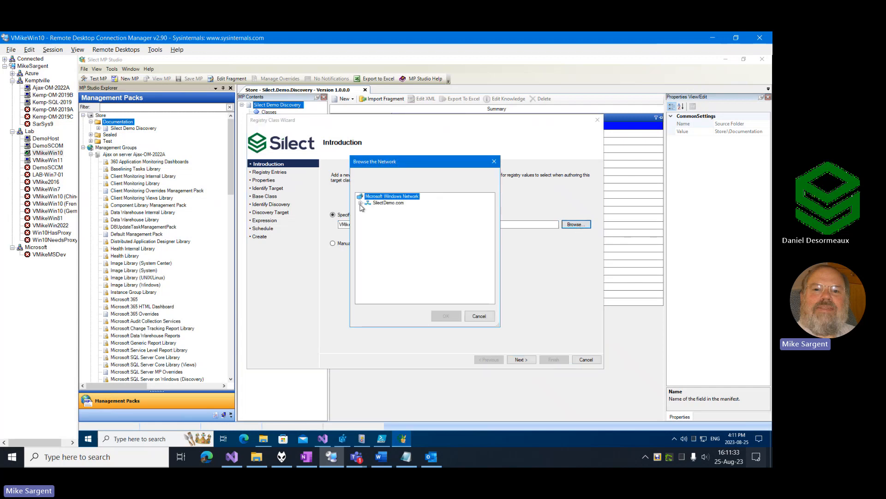
click(361, 203)
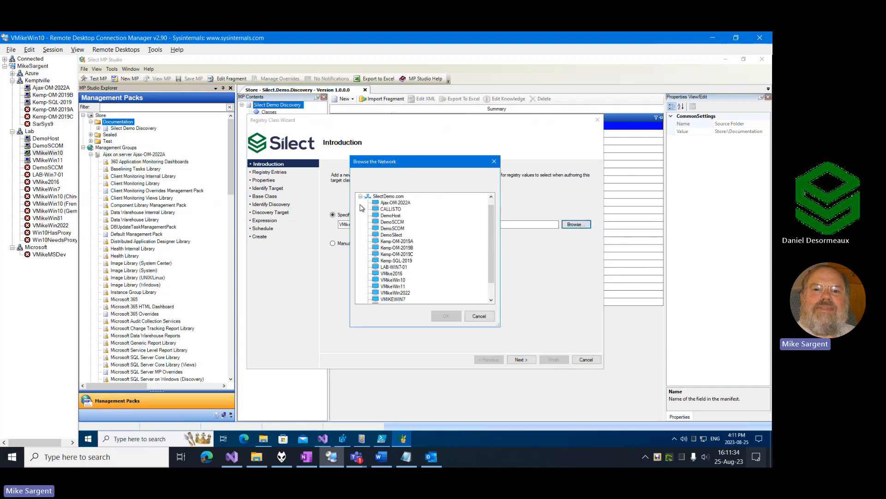
click(477, 318)
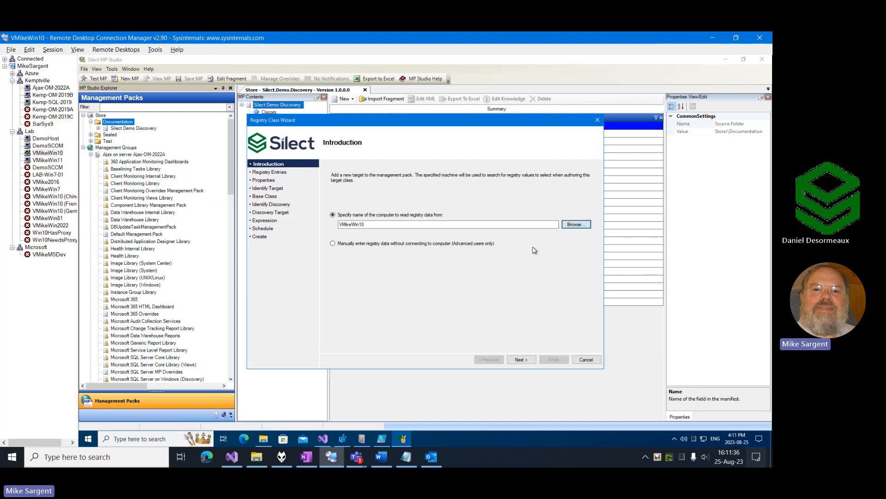
click(520, 360)
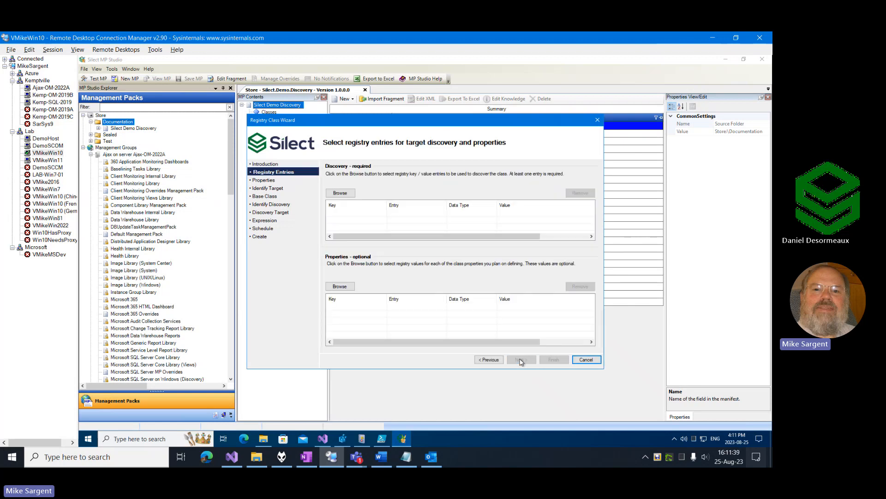
Open the registry browser for the required discovery entries and compare its AnExample branch with Registry Editor.
click(340, 193)
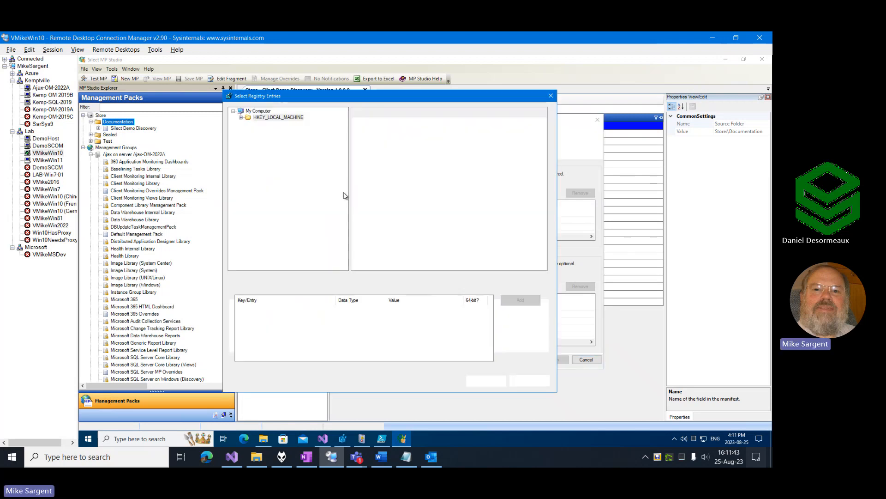
scroll(290, 176, up, 1)
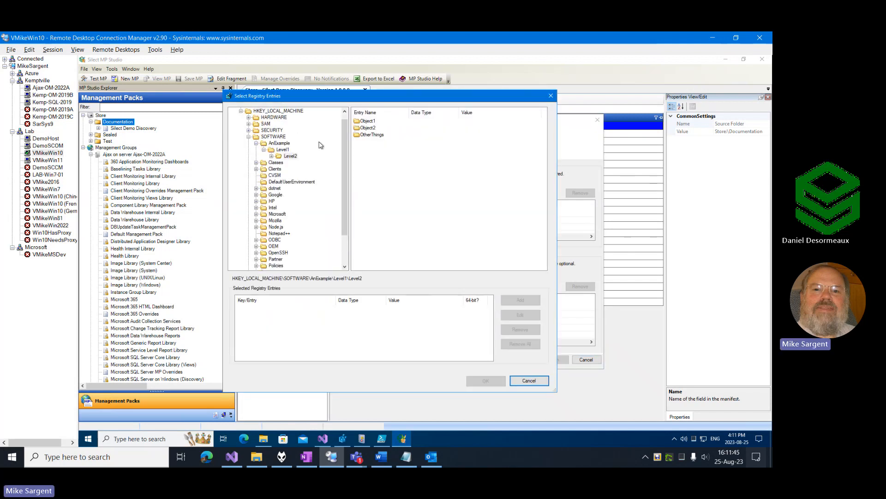
scroll(342, 121, up, 1)
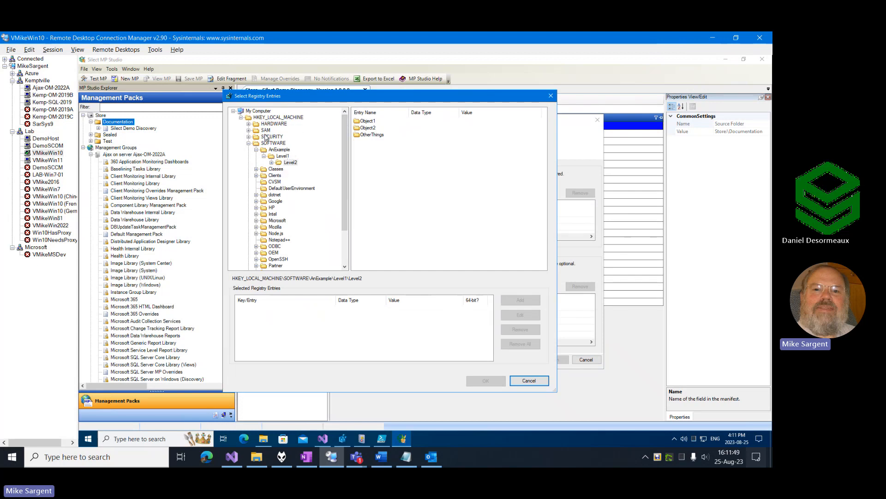
click(343, 439)
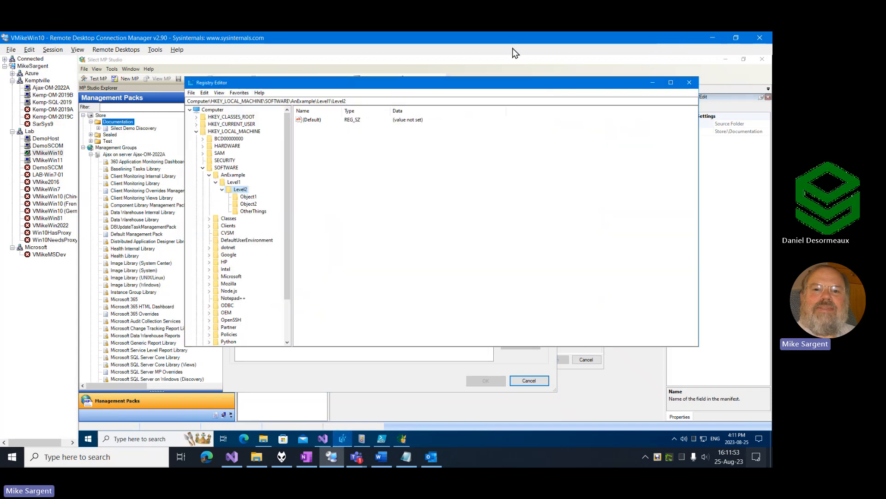
click(403, 439)
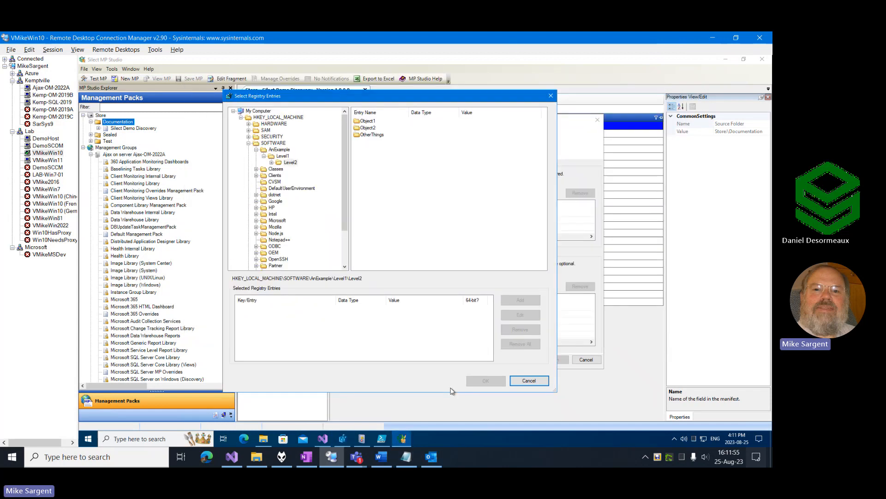
Add the Level2 key under HKEY_LOCAL_MACHINE\SOFTWARE\AnExample\Level1 as the discovery's registry entry.
click(288, 164)
click(282, 157)
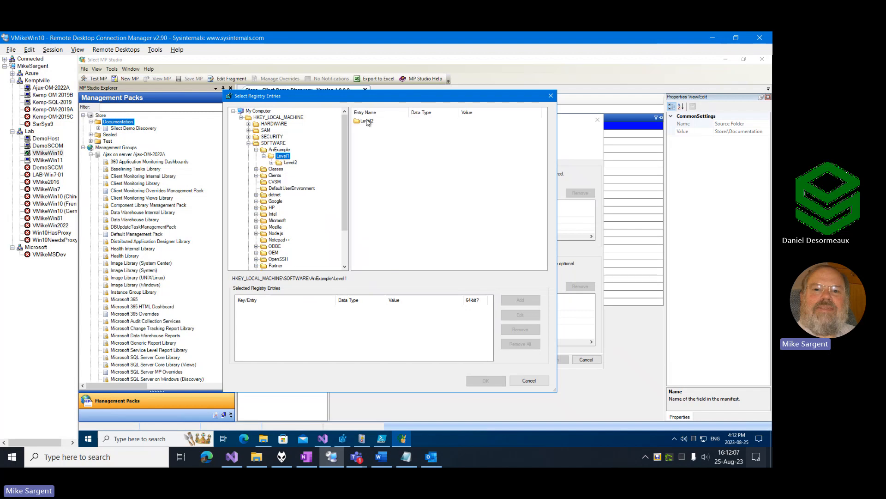
click(368, 121)
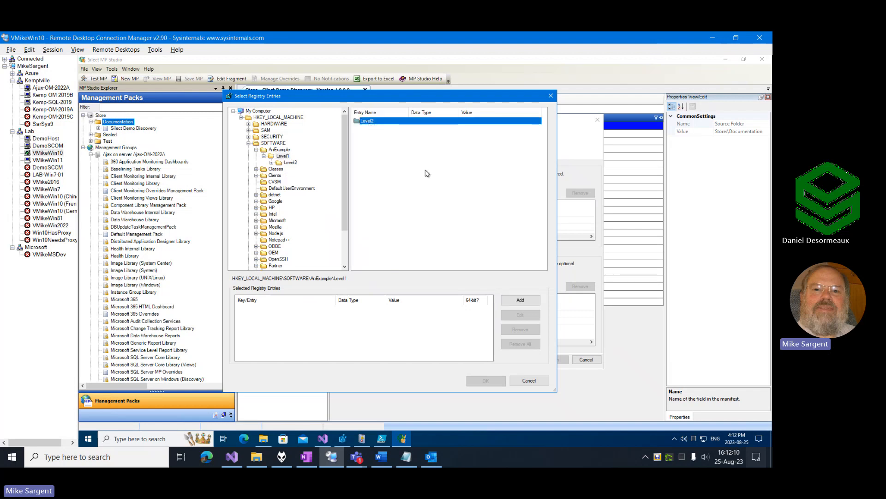
click(520, 300)
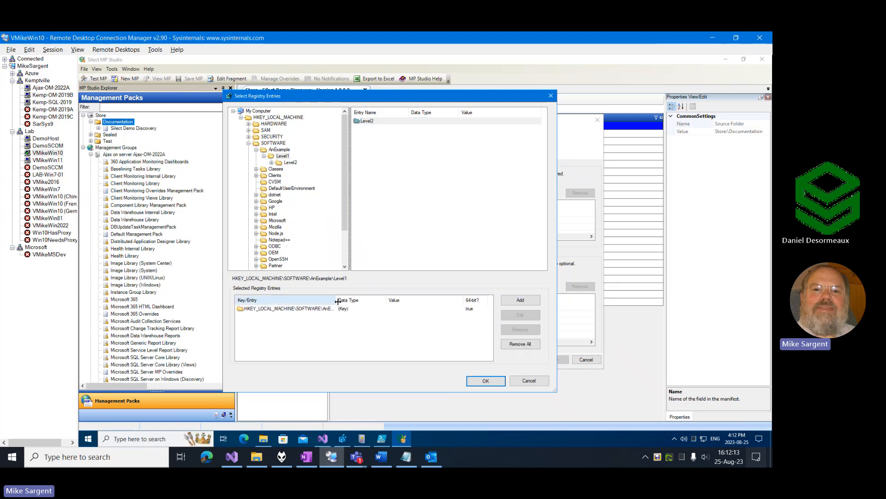
double_click(336, 300)
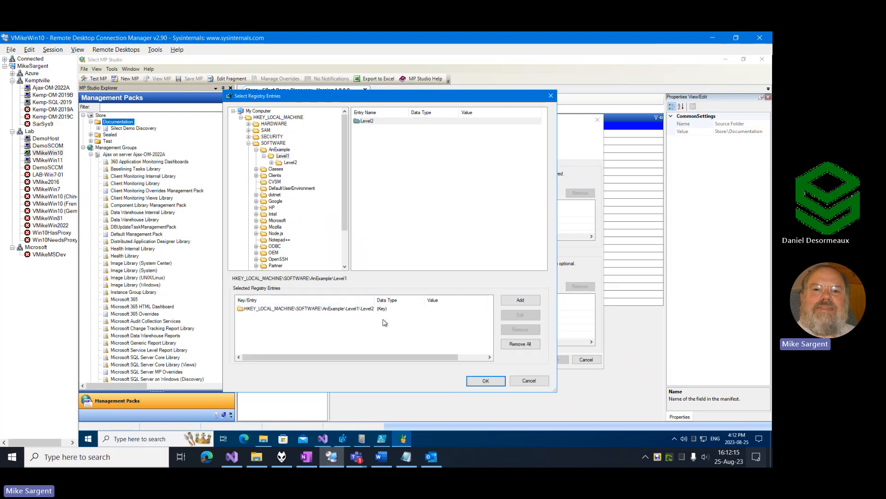
drag(368, 356, 429, 369)
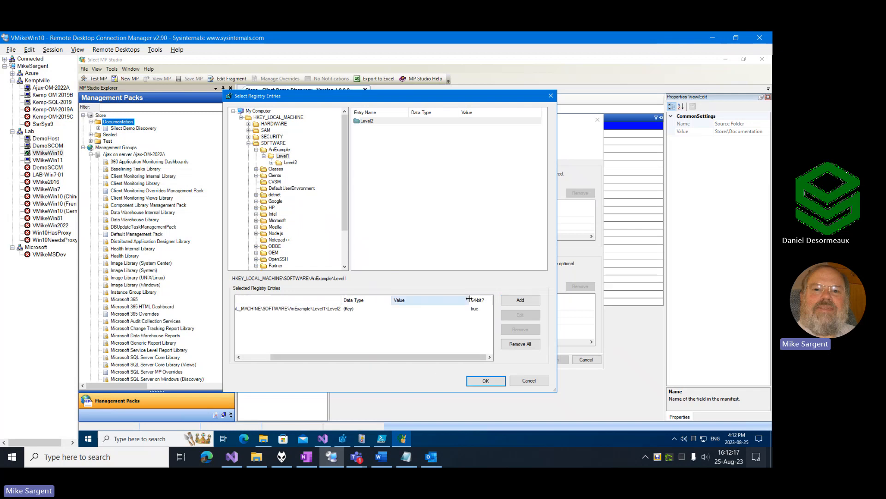
drag(469, 300, 442, 303)
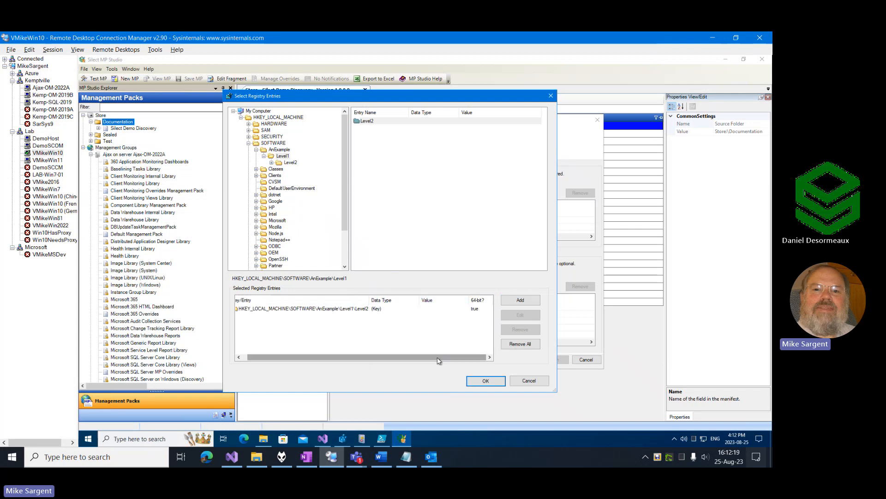
click(486, 381)
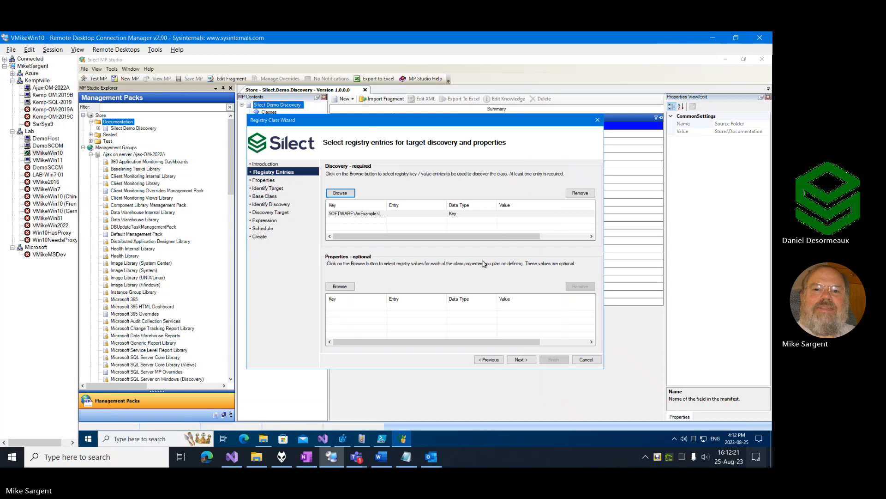
Skip the optional class properties and set the registry target class's display name to "Silect Demo Registry Class".
click(520, 359)
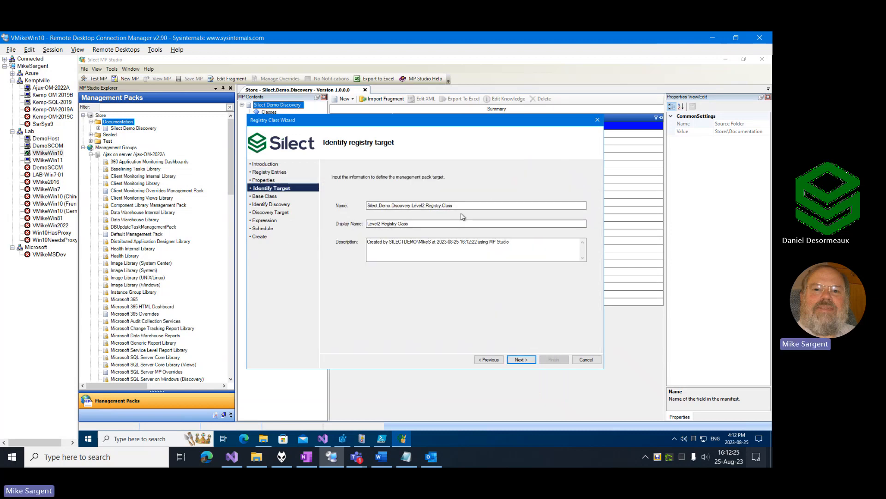
key(alt+Tab)
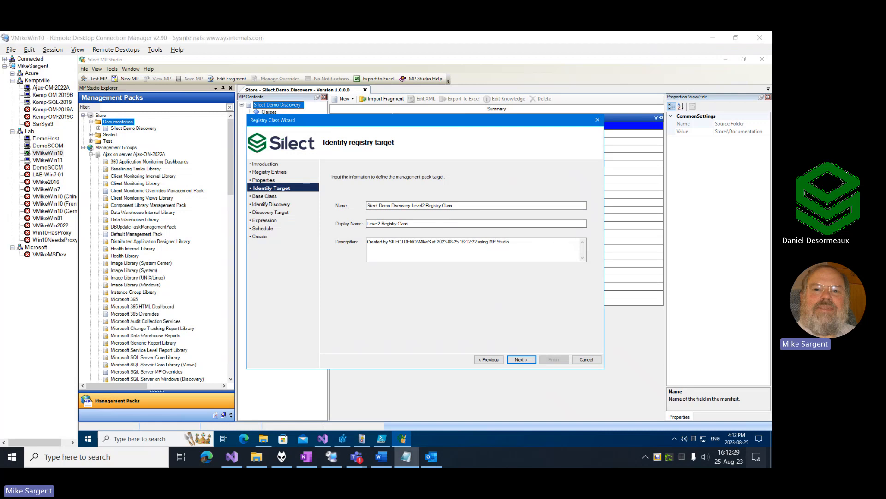
click(432, 223)
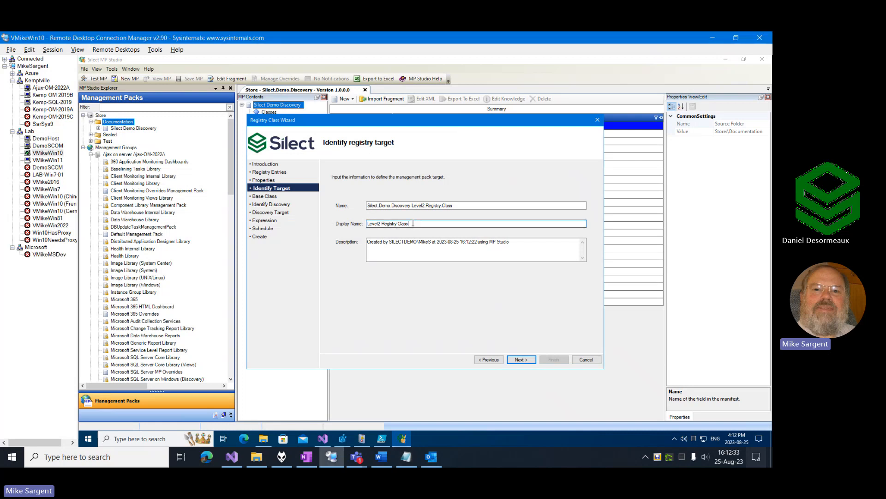
key(ctrl+a)
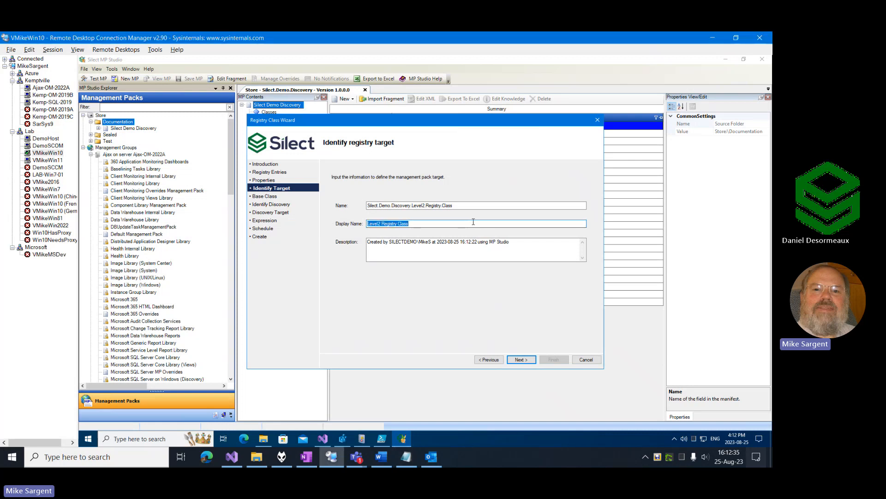
text(Silect Demo Registry Class)
click(528, 359)
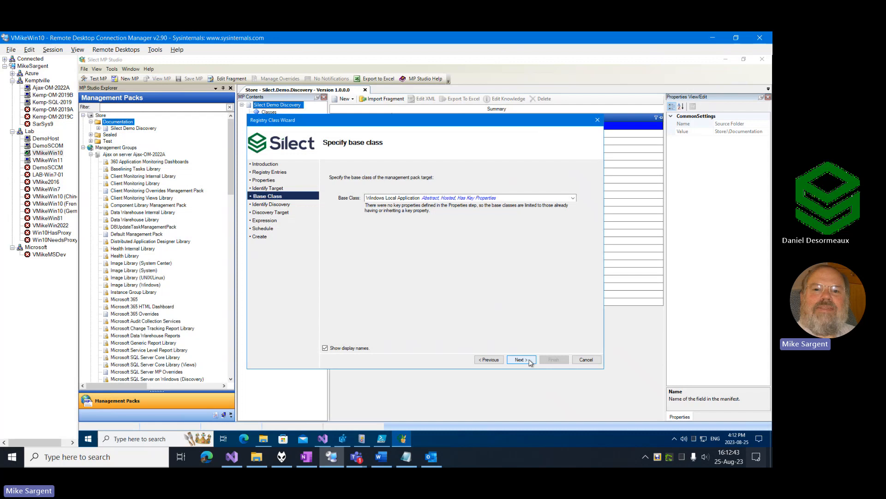
Accept Windows Local Application as the base class and set the discovery's display name to "Silect Demo Registry Class Discovery".
click(521, 360)
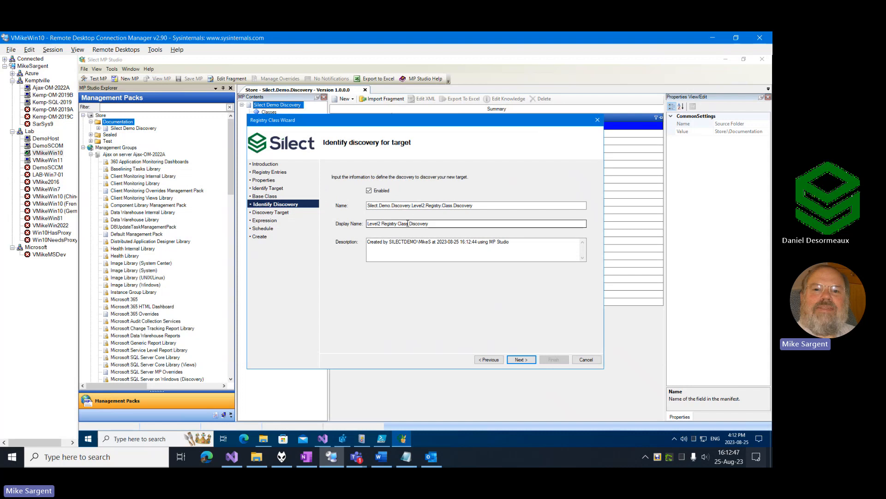
drag(408, 224, 367, 224)
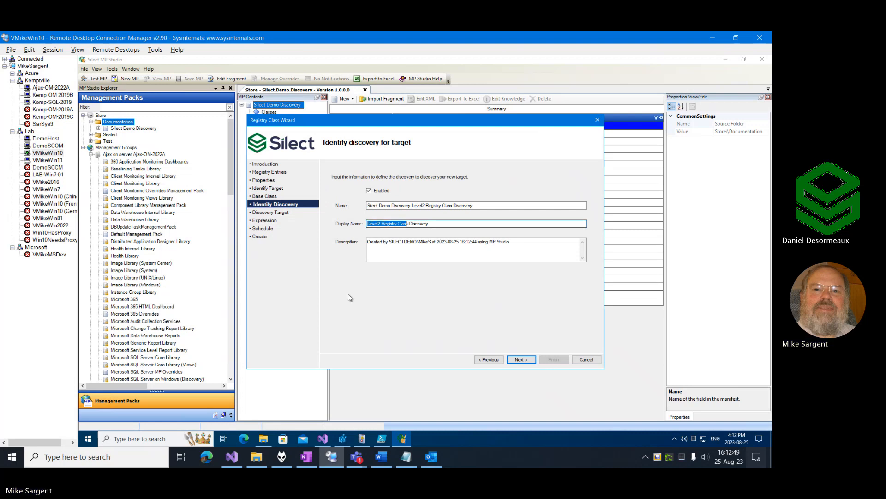
text(Silect Demo Registry Clas)
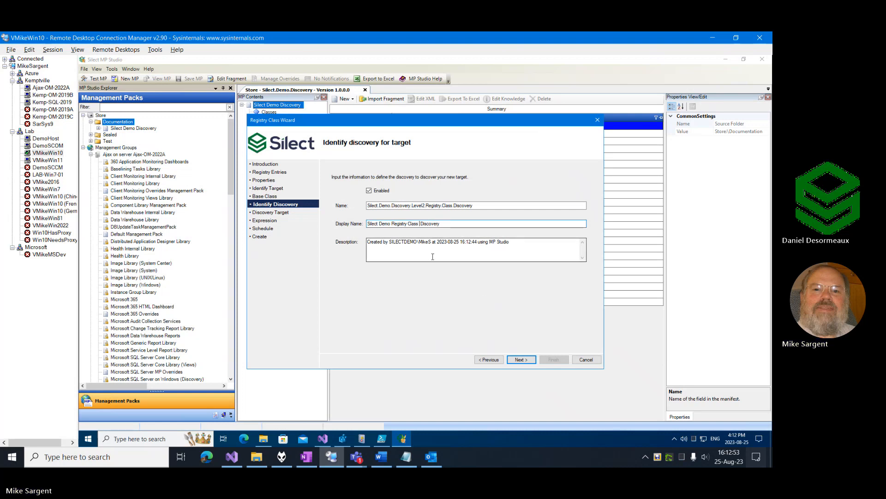
key(BackSpace)
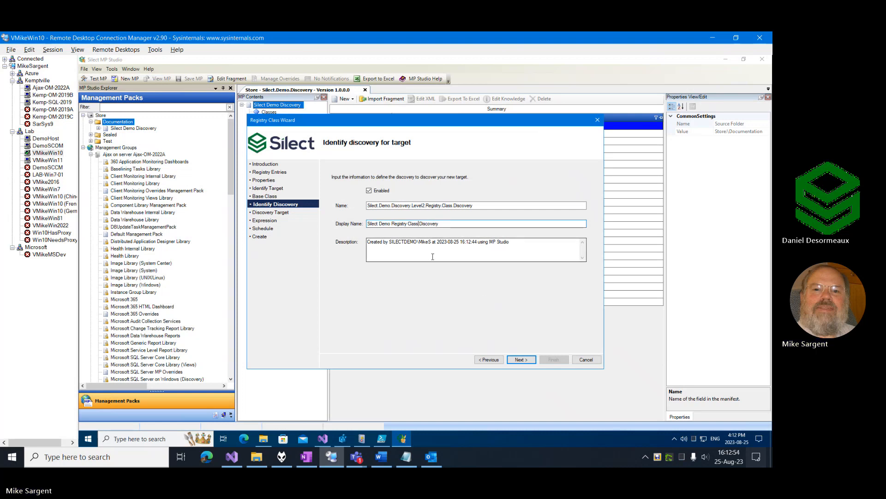
click(521, 360)
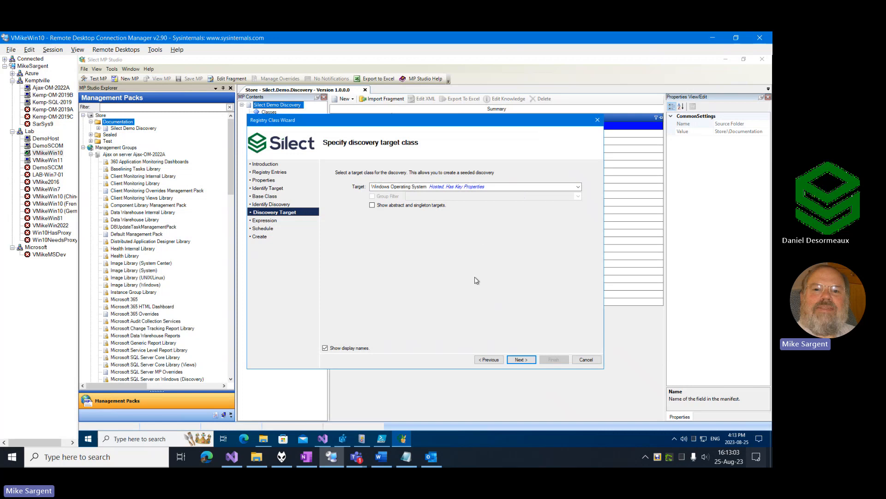
Create the discovery targeted at Windows Operating System, checking for existence of the Level2 registry key and running every 1 day.
click(520, 359)
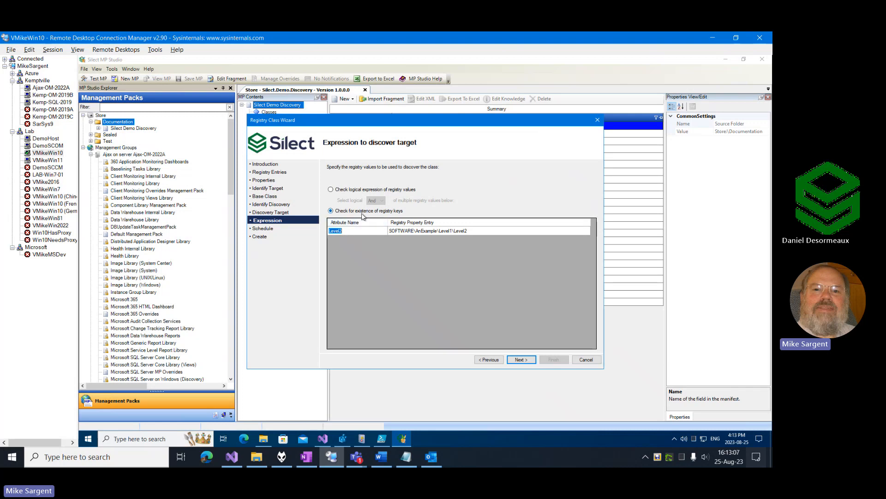
click(518, 360)
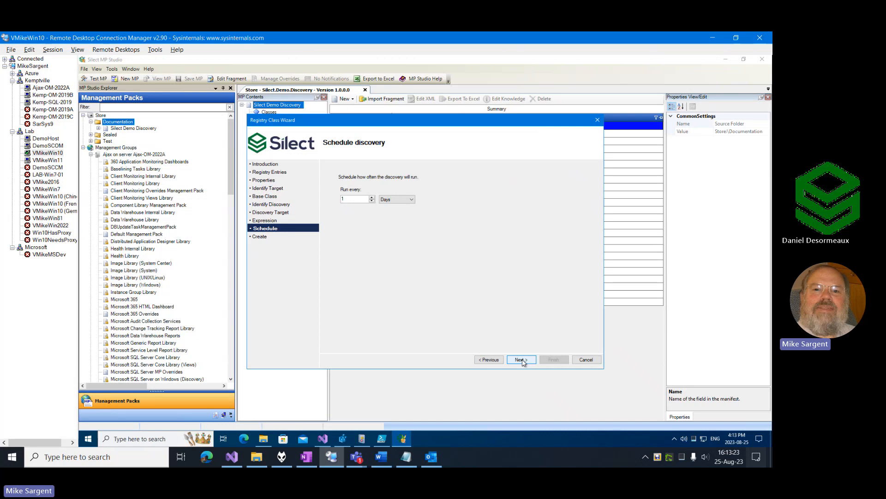
click(521, 360)
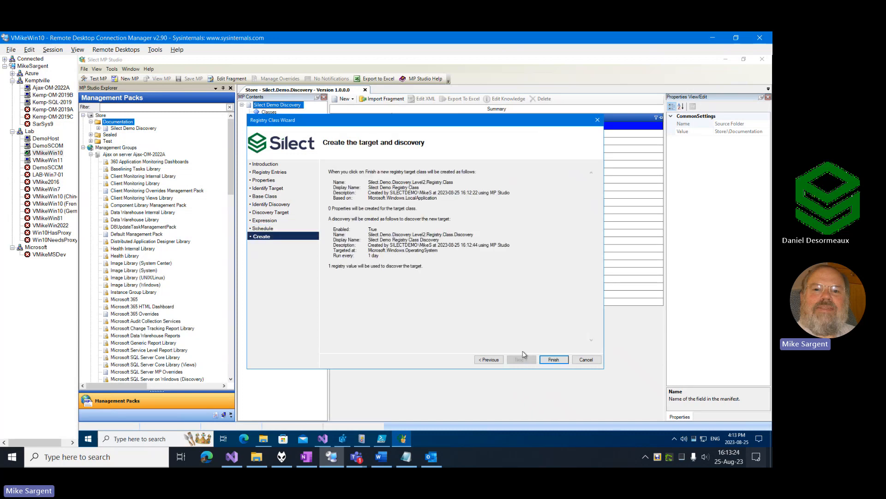
click(554, 360)
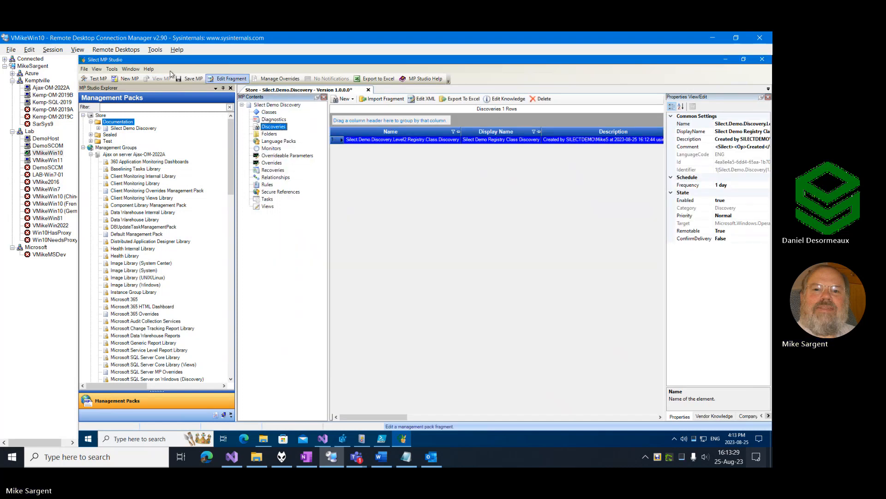
Save the Silect Demo Discovery management pack as version 1.0.0.1 and deploy that version to the management group.
click(190, 78)
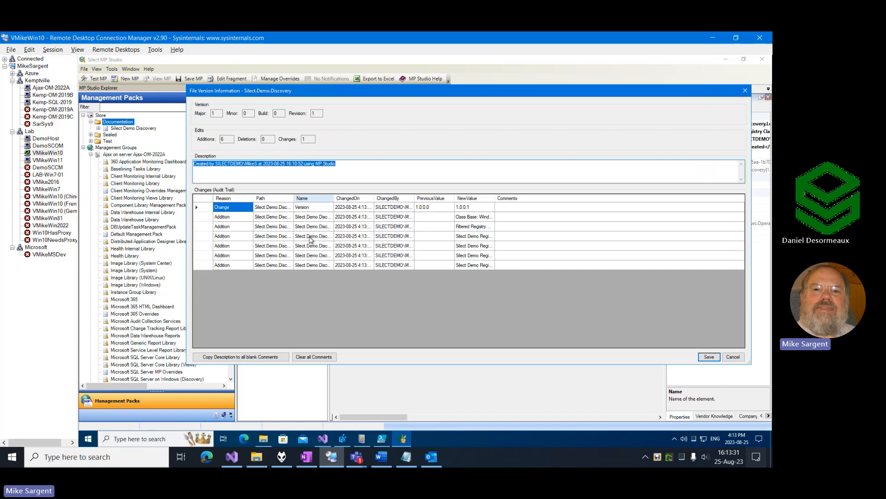
click(708, 356)
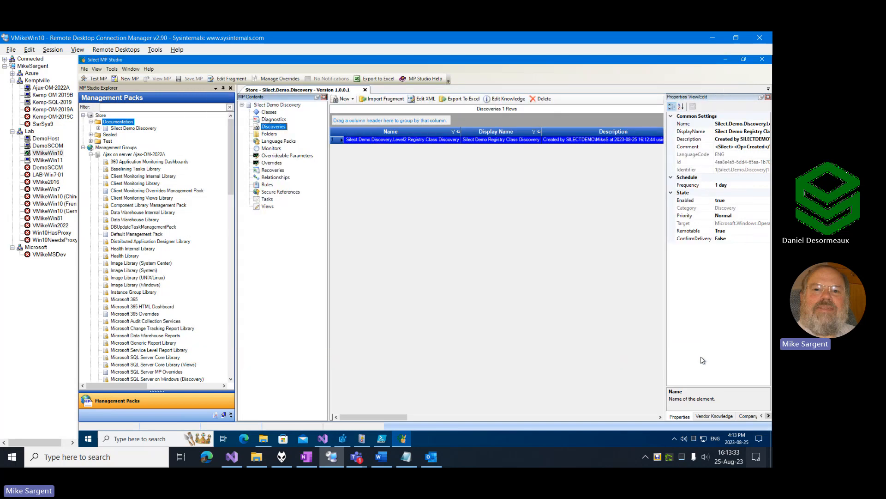
click(98, 128)
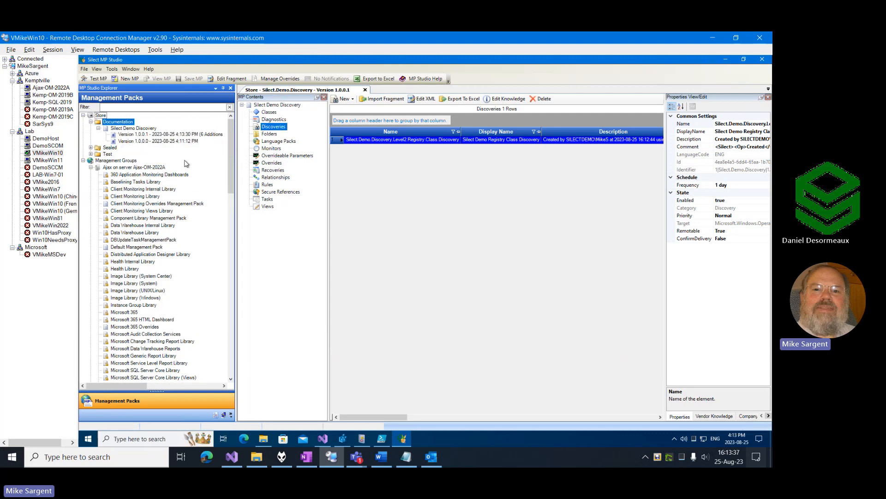
click(143, 135)
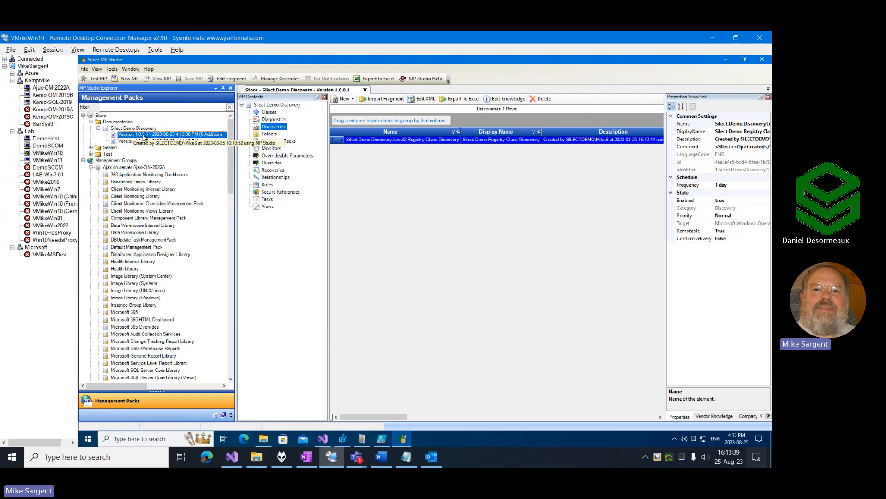
right_click(143, 137)
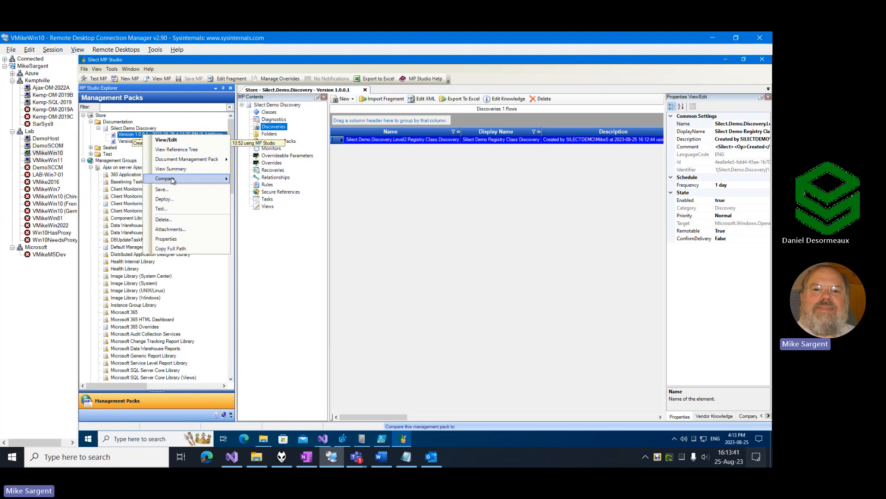
click(163, 199)
click(457, 282)
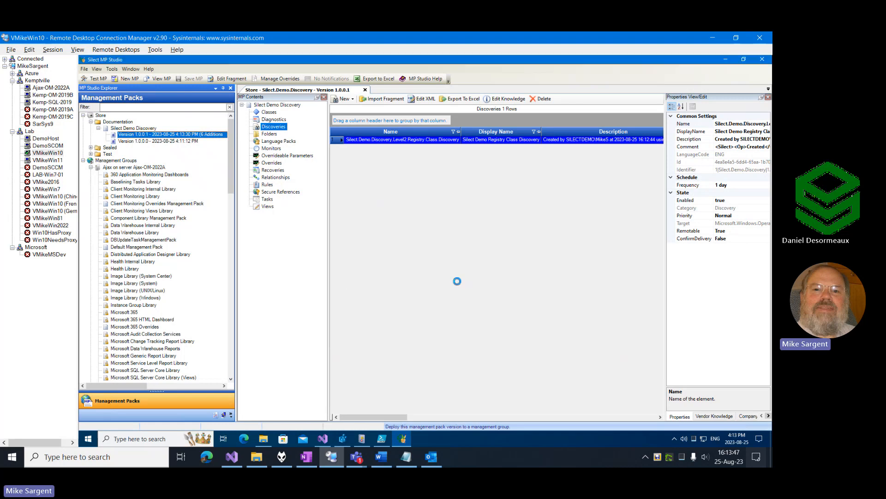
click(530, 333)
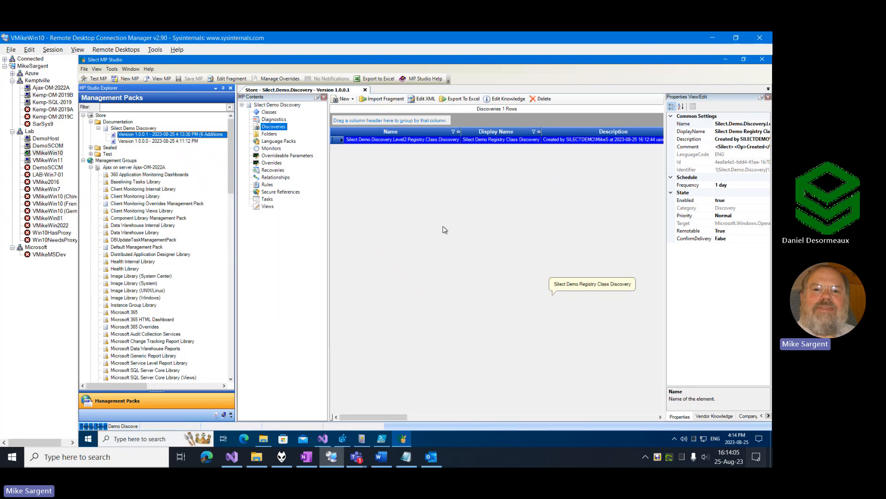
click(507, 252)
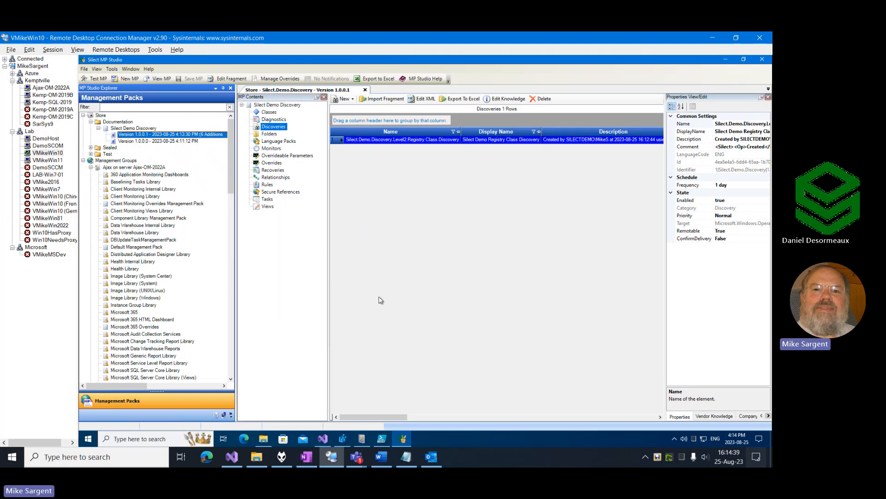
Switch to Windows PowerShell ISE and examine the discovery script's parameters, its MOM.ScriptAPI object and the CreateDiscoveryData call.
click(390, 443)
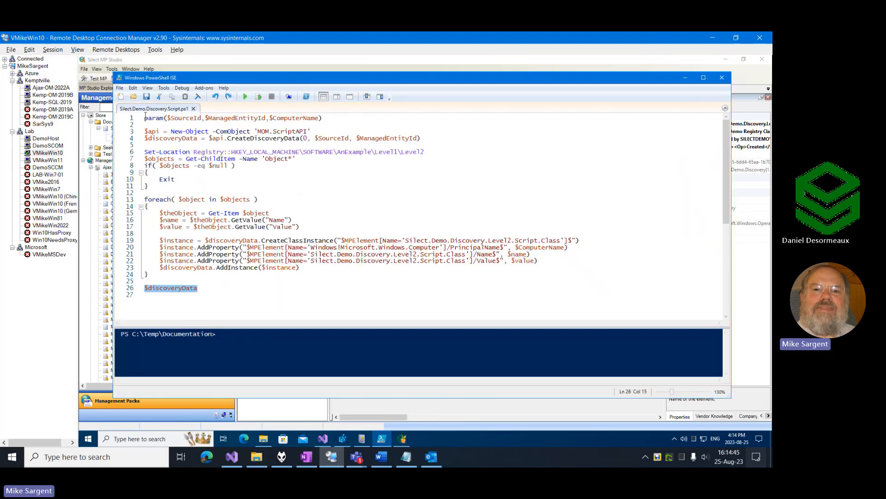
click(147, 117)
drag(149, 117, 421, 139)
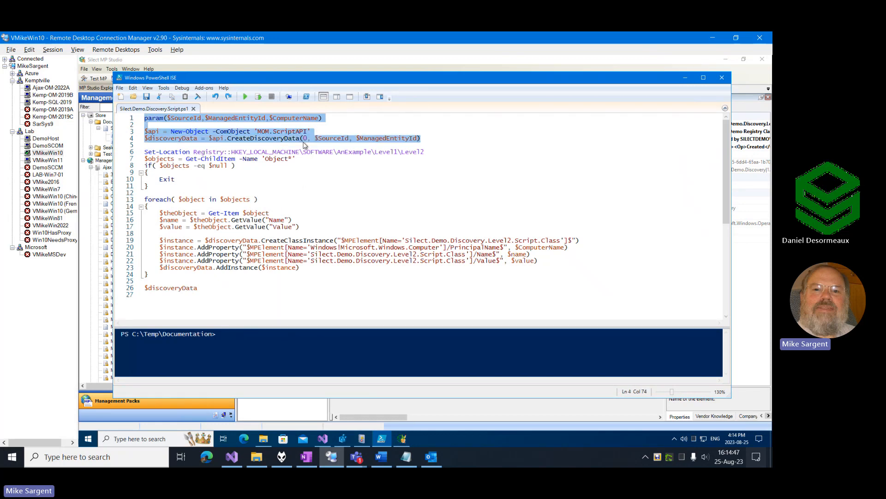
click(181, 141)
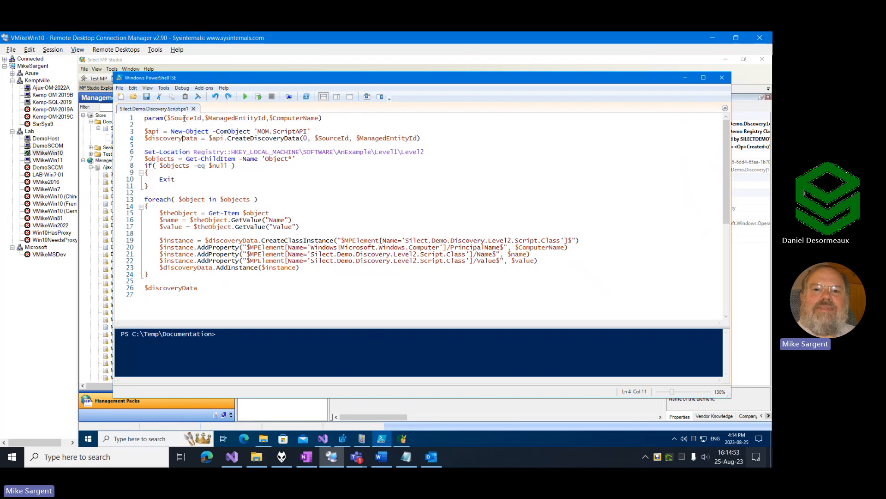
double_click(179, 117)
double_click(235, 118)
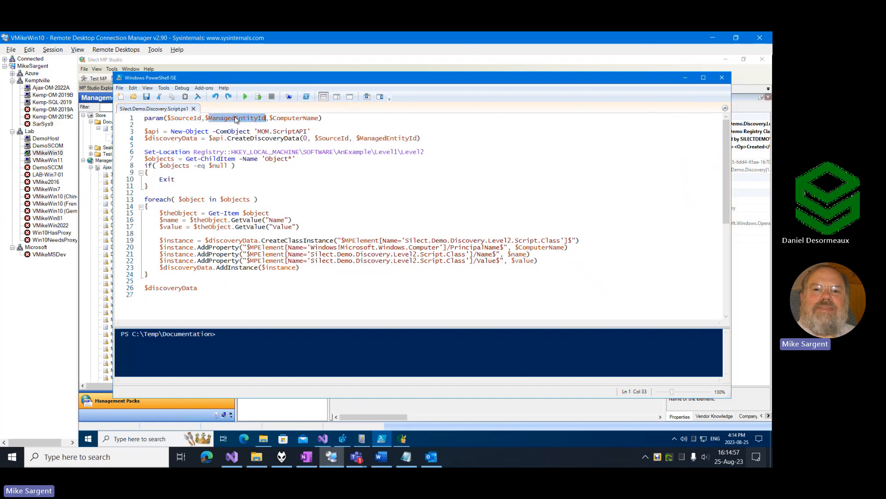
double_click(299, 119)
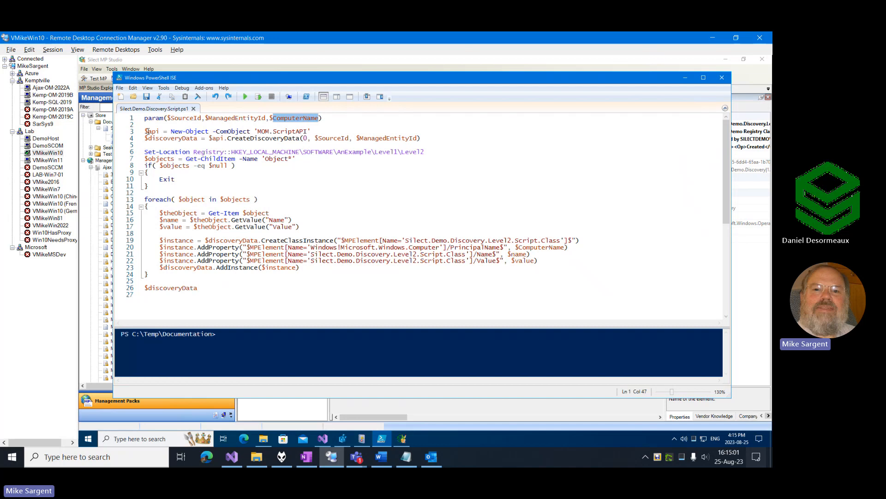
drag(257, 131, 308, 132)
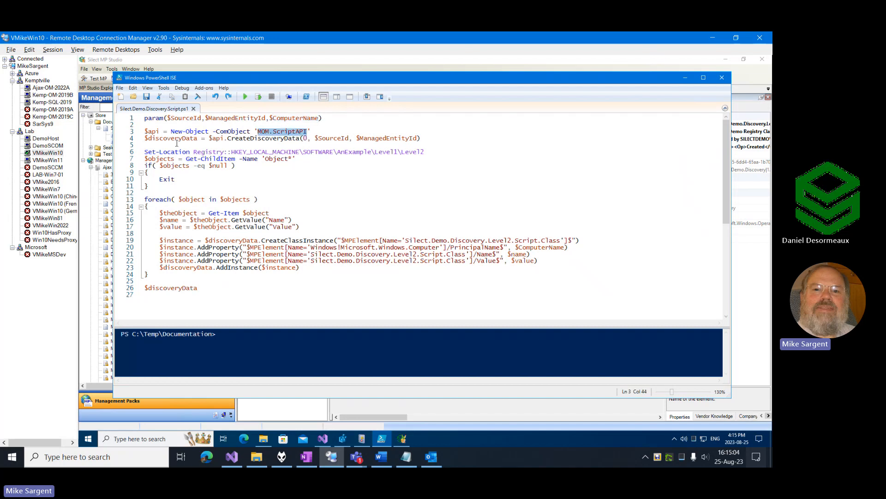
double_click(248, 138)
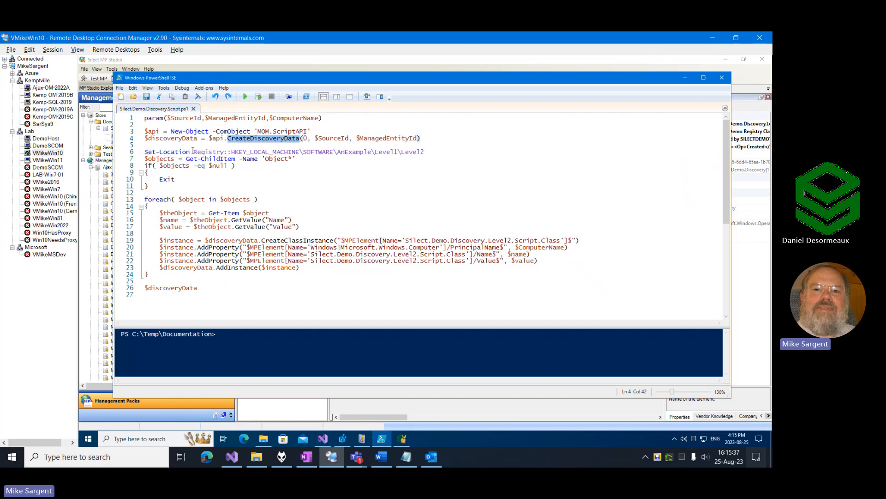
Examine the script's registry path and Get-ChildItem command against the Object1, Object2 and OtherThings keys under Level2 in Registry Editor.
drag(193, 152, 439, 152)
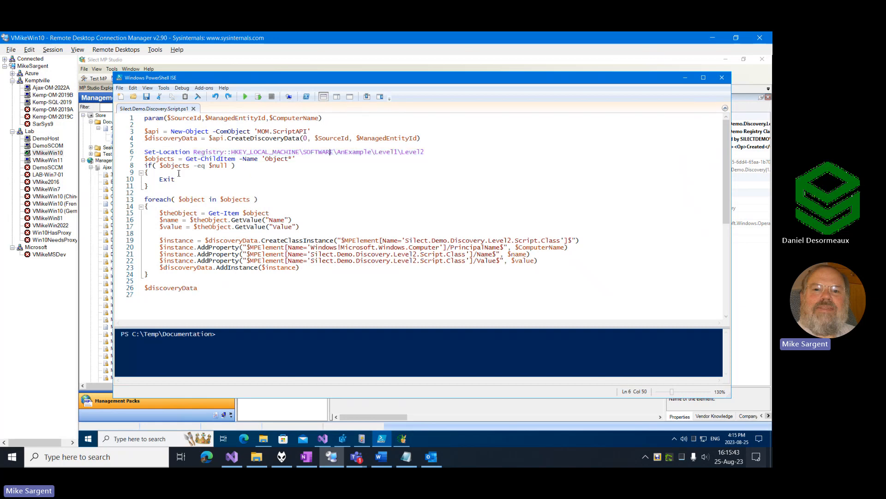
drag(186, 158, 235, 159)
click(343, 441)
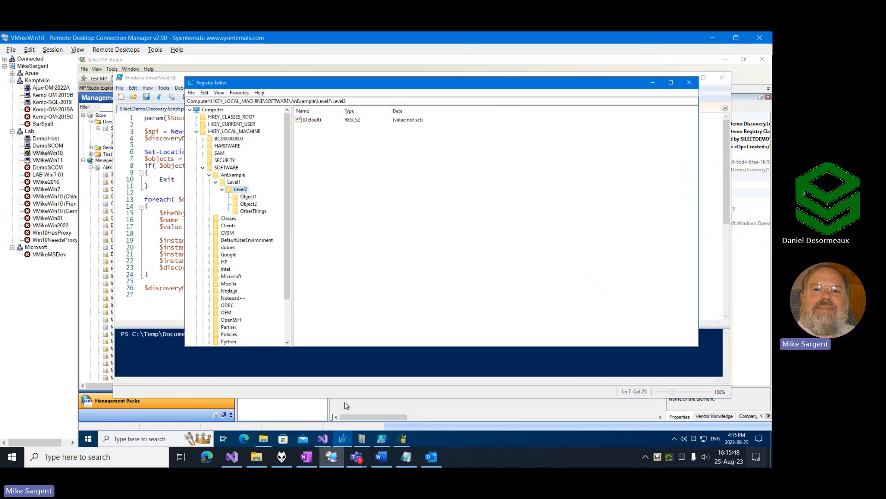
click(248, 197)
click(250, 204)
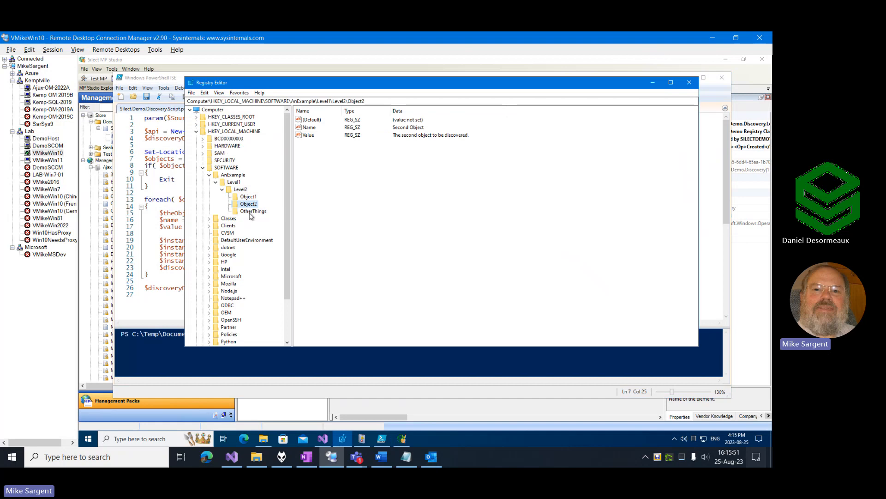
click(252, 213)
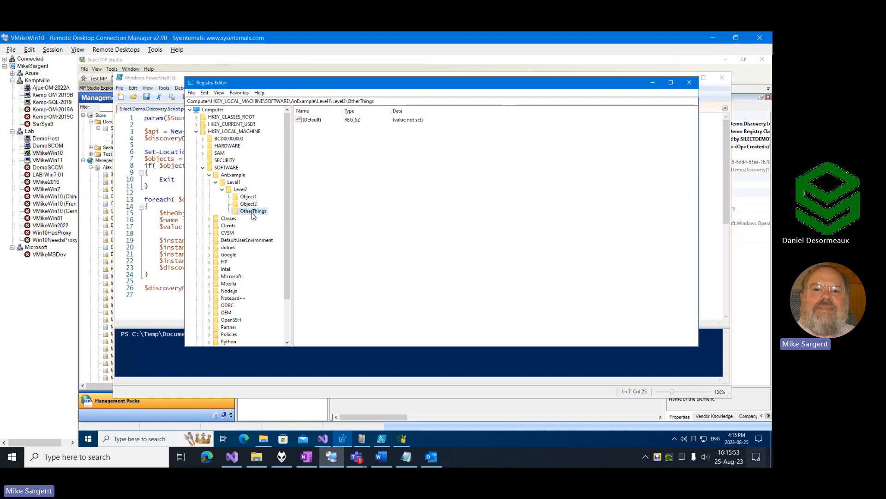
Switch back to Windows PowerShell ISE and examine the Get-ChildItem command's 'Object*' filter and the $null check on $objects.
click(178, 79)
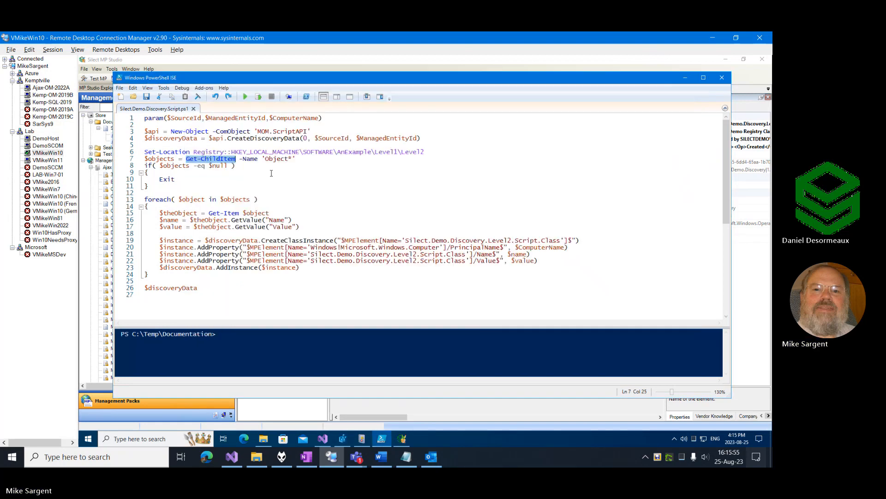
drag(253, 160, 254, 159)
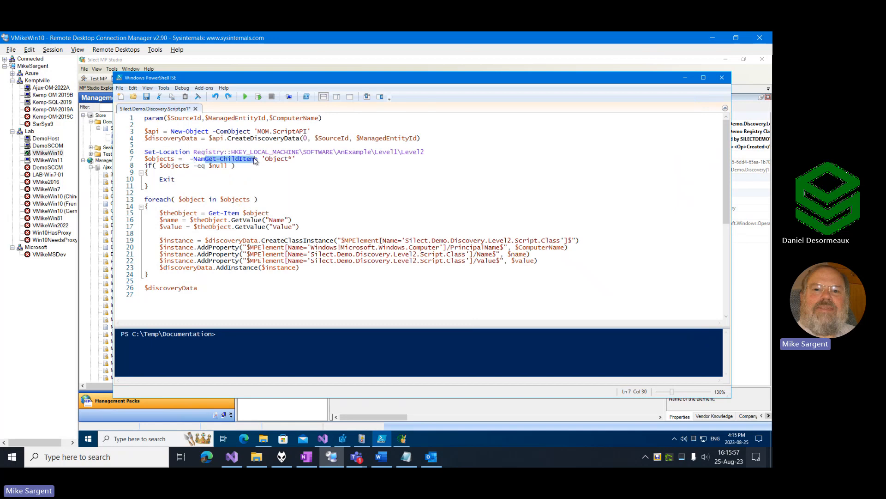
key(ctrl+z)
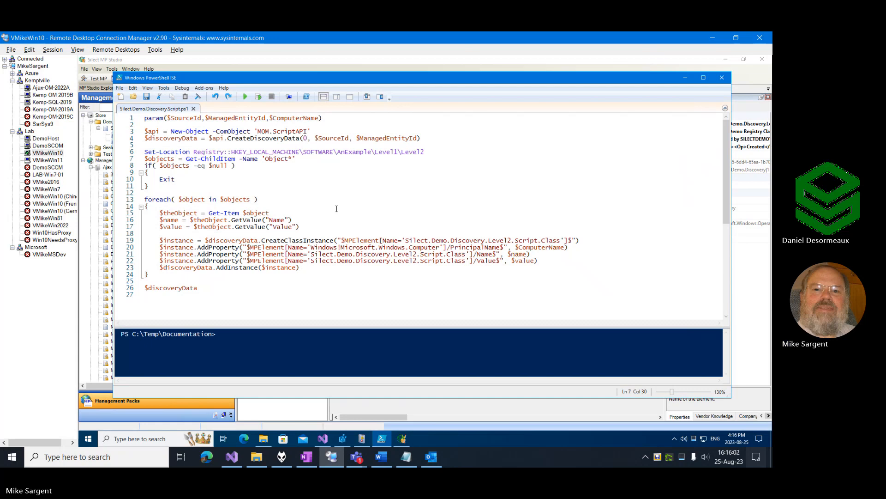
click(266, 159)
drag(267, 158, 289, 160)
click(290, 159)
drag(145, 158, 230, 166)
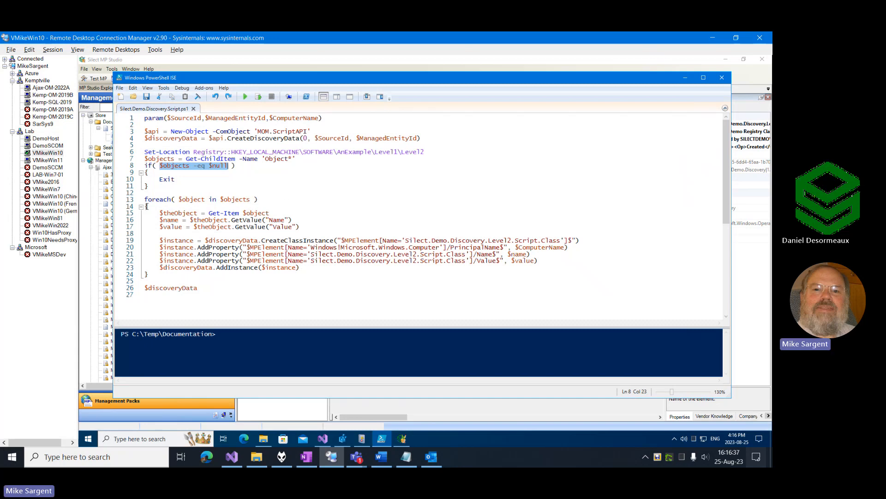
Examine the foreach loop over $objects, its Get-Item call and the GetValue calls that fill $name and $value.
drag(145, 199, 260, 202)
click(244, 200)
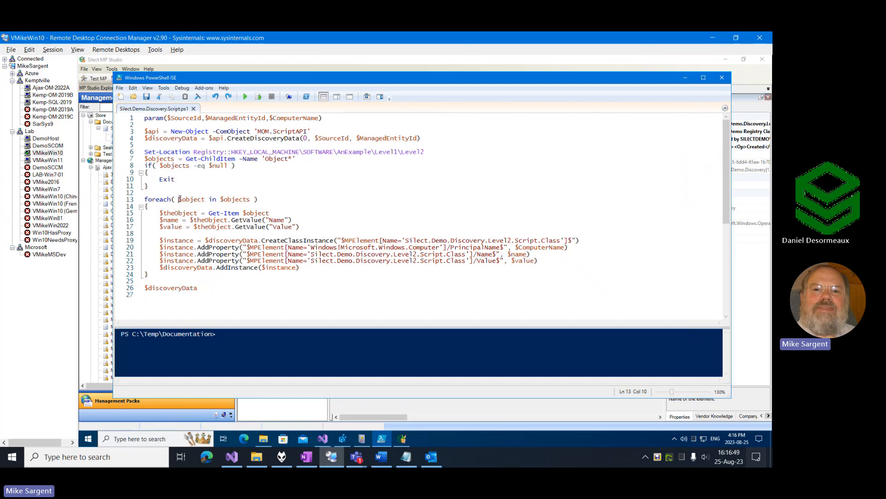
drag(179, 199, 205, 198)
drag(209, 213, 270, 213)
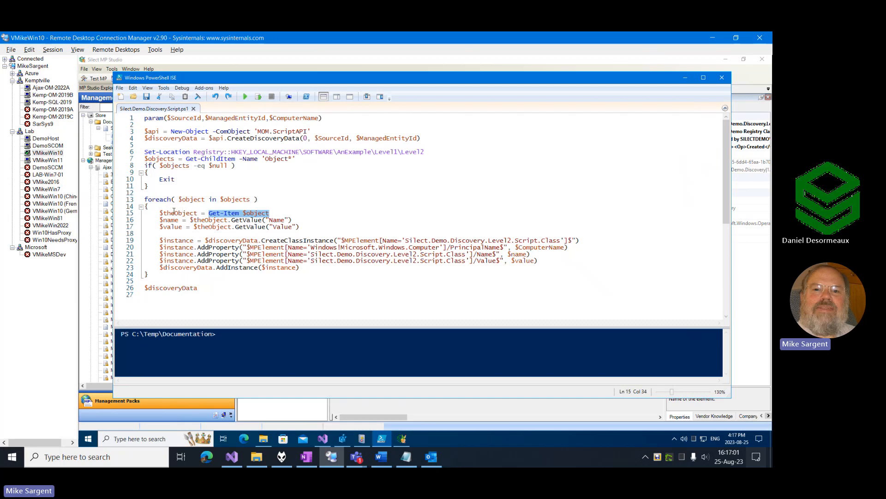
click(164, 213)
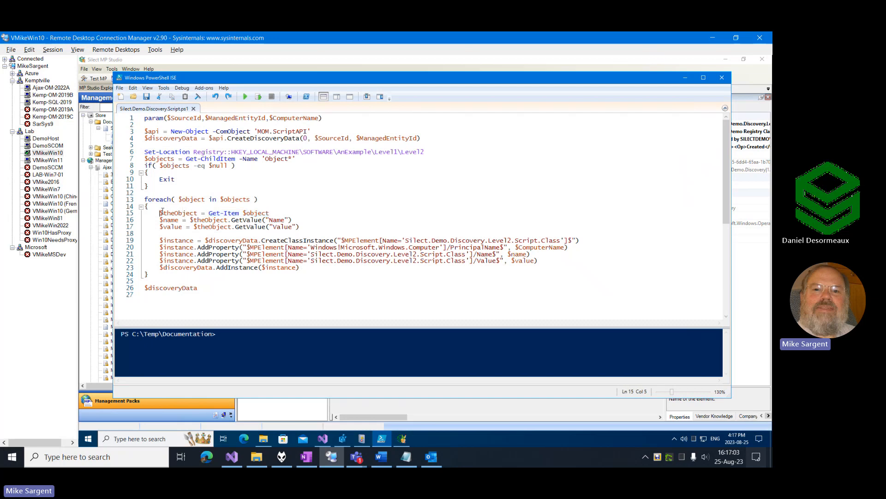
double_click(195, 214)
double_click(277, 220)
double_click(279, 227)
double_click(163, 220)
drag(160, 227, 184, 226)
Examine the CreateClassInstance call and its Silect.Demo.Discovery.Level2.Script.Class reference.
click(308, 241)
double_click(307, 240)
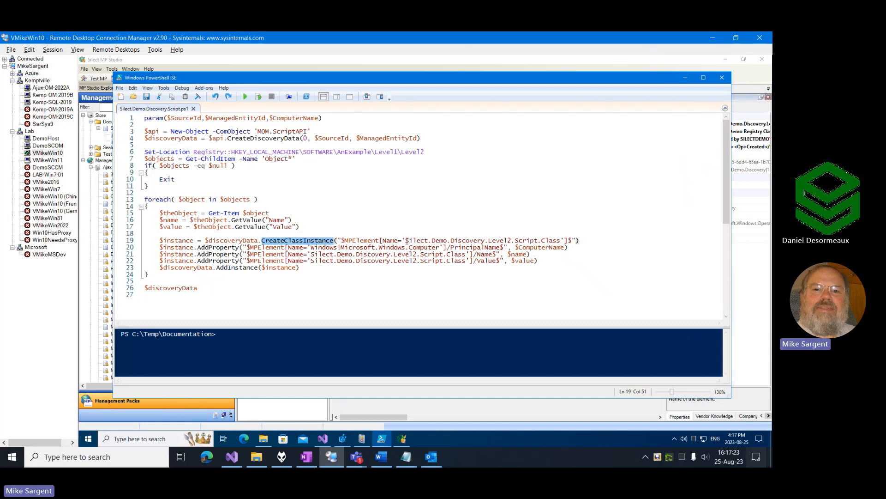
drag(406, 241, 562, 240)
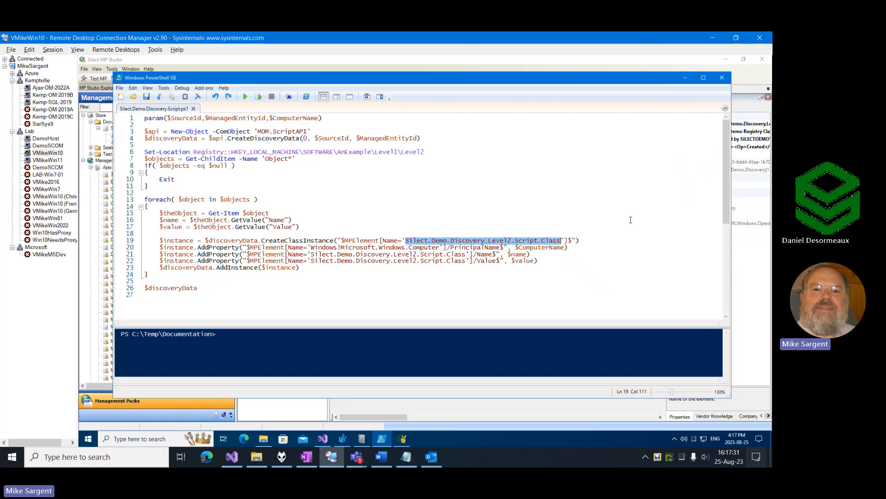
double_click(287, 241)
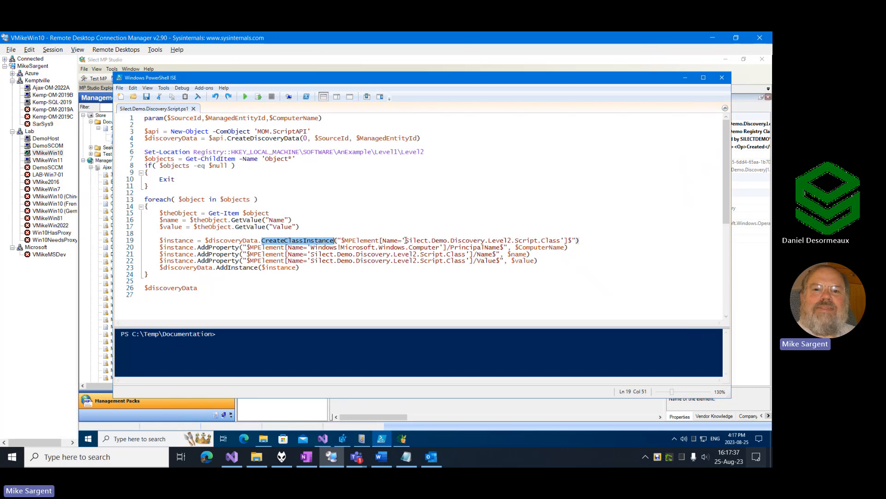
drag(405, 240, 562, 241)
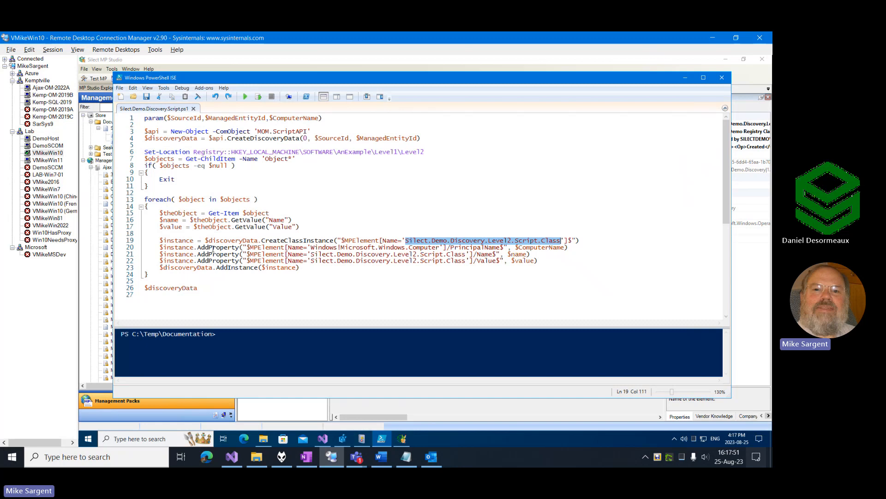
Examine the AddProperty calls that assign $ComputerName to PrincipalName, $name to Name and $value to Value.
double_click(463, 247)
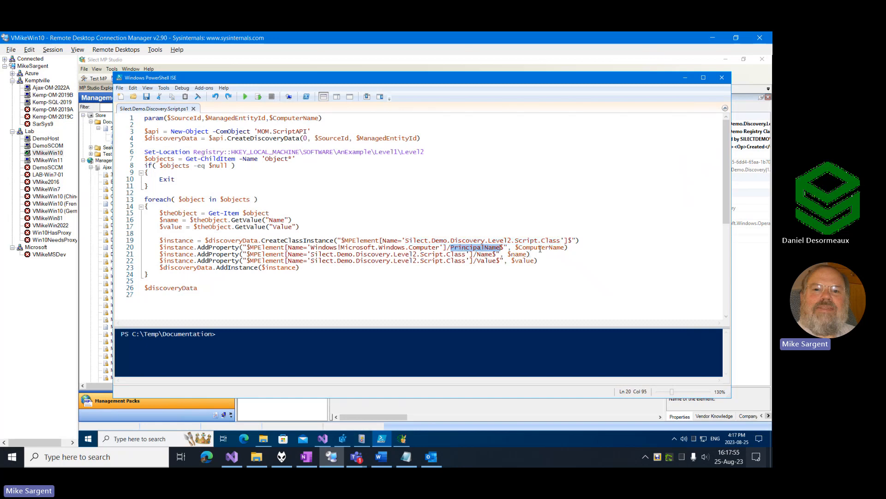
drag(512, 248, 566, 250)
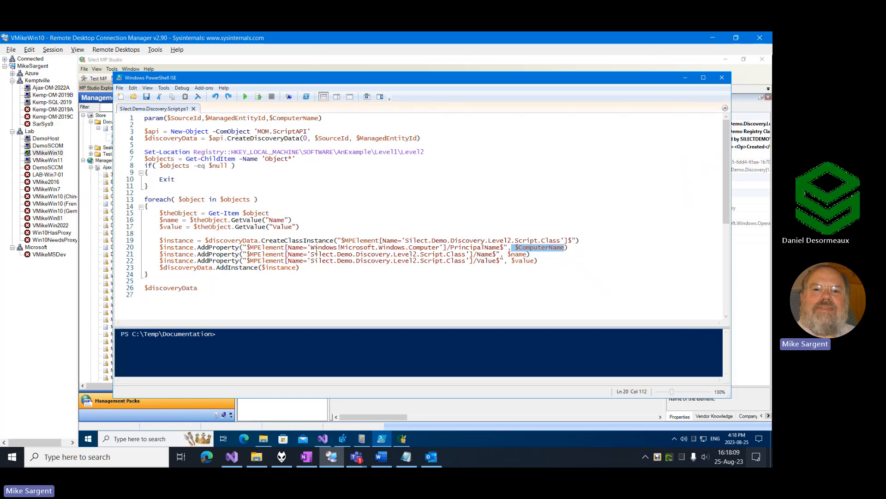
drag(310, 254, 467, 255)
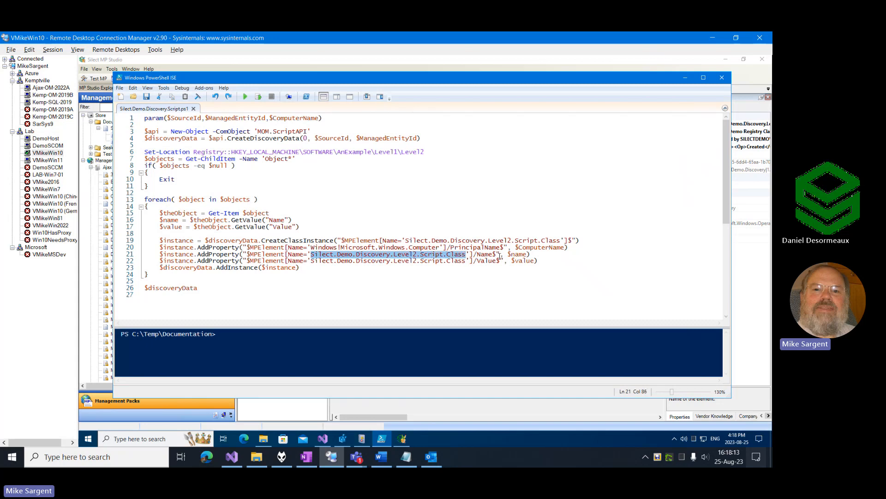
double_click(487, 255)
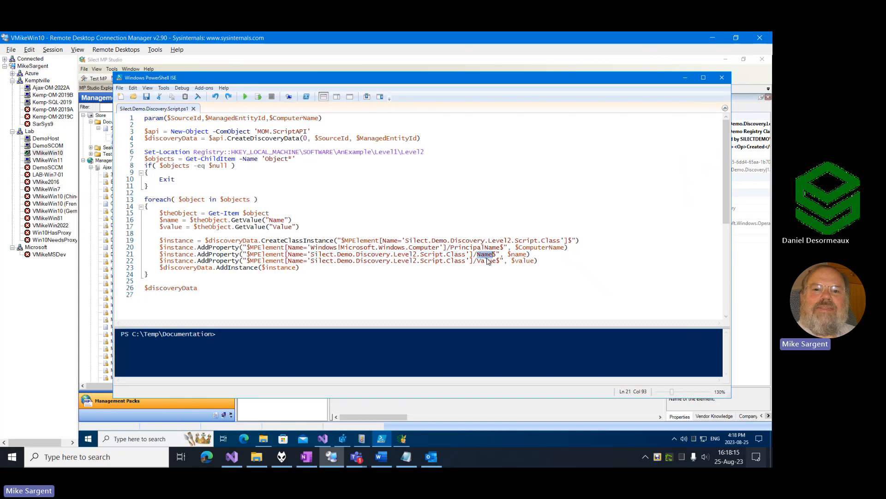
double_click(487, 261)
double_click(202, 254)
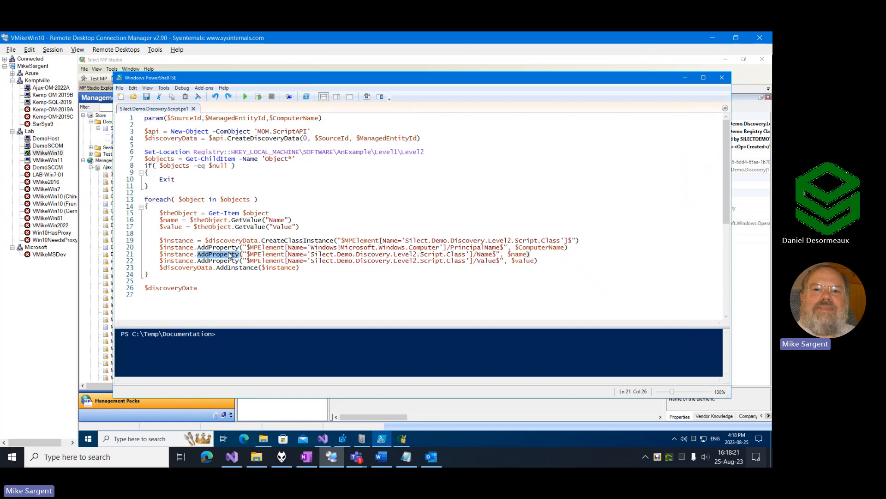
drag(310, 254, 467, 255)
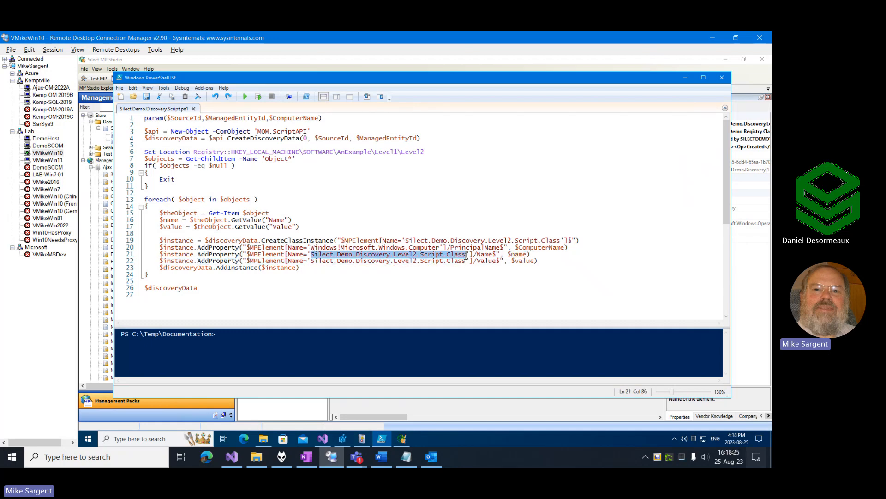
double_click(486, 260)
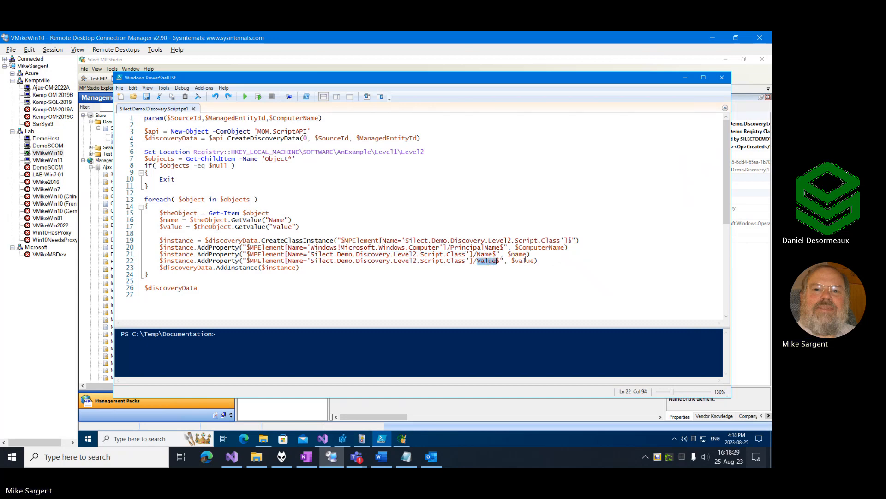
drag(508, 254, 535, 262)
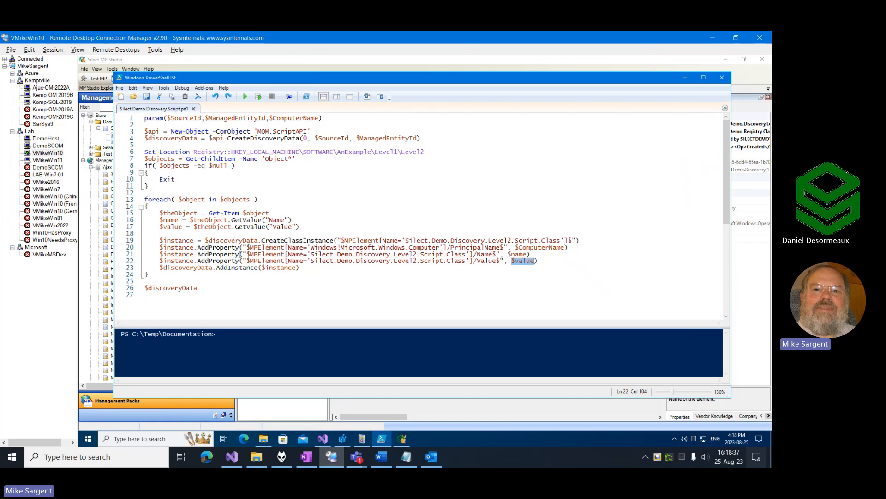
Examine the AddInstance call inside the foreach loop and the closing line that returns $discoveryData.
double_click(234, 268)
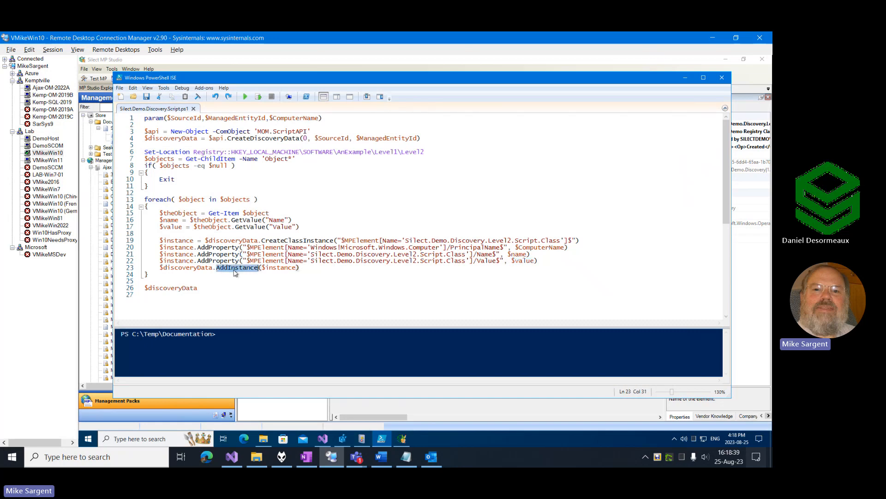
double_click(173, 268)
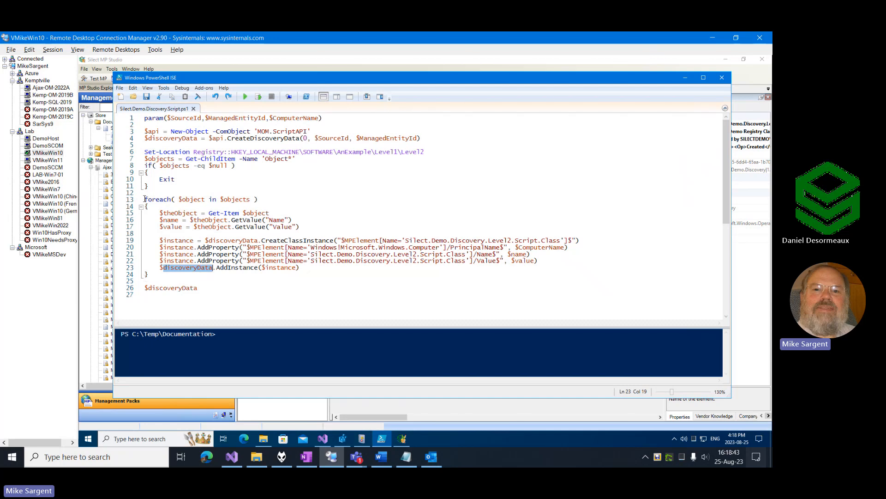
drag(144, 199, 278, 205)
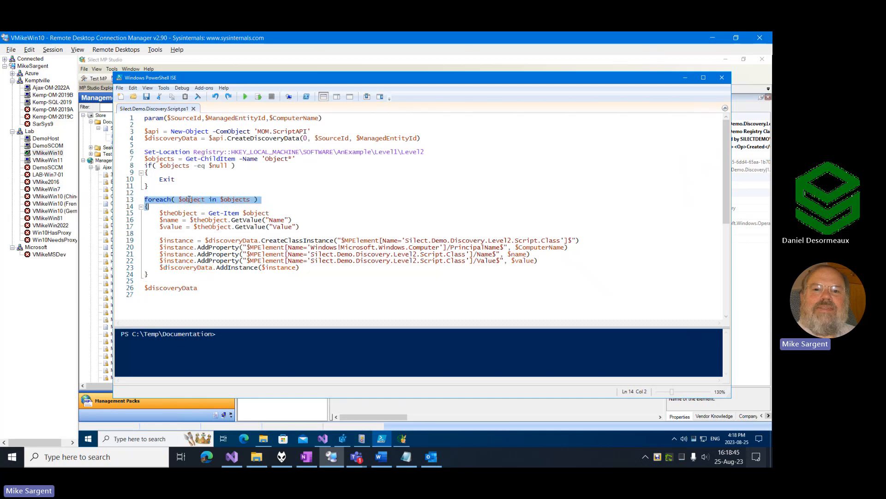
drag(179, 199, 204, 199)
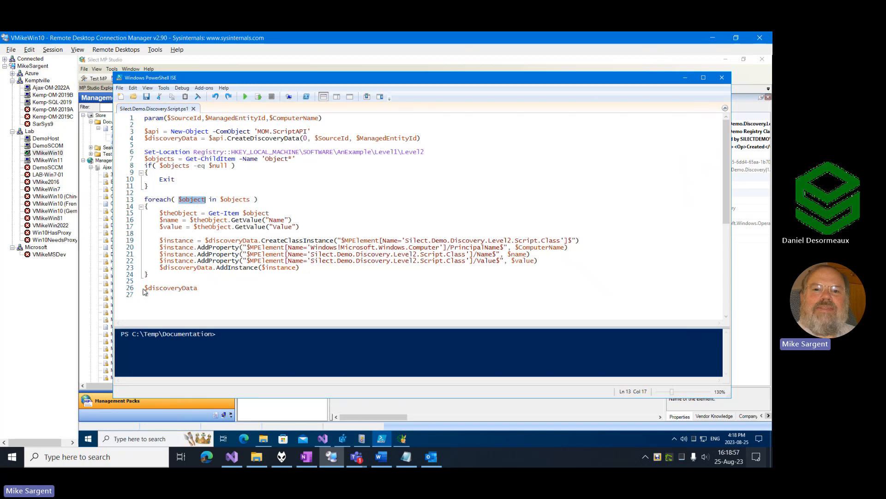
double_click(234, 268)
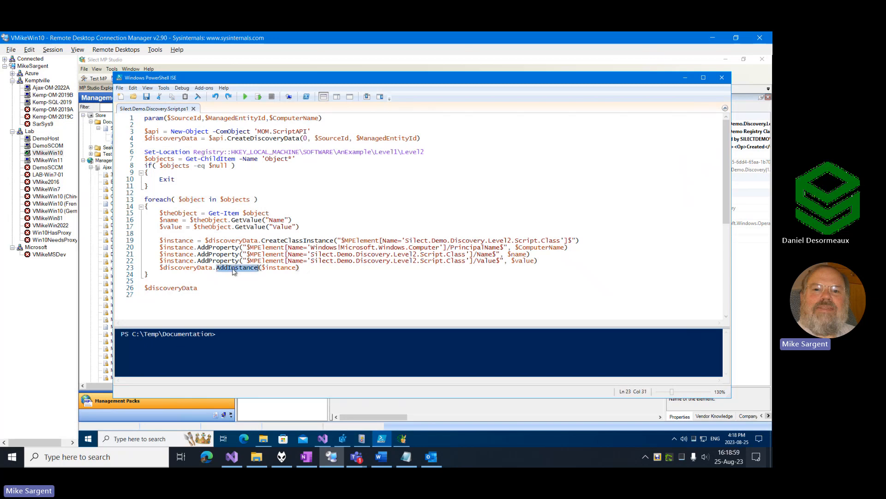
drag(145, 288, 198, 288)
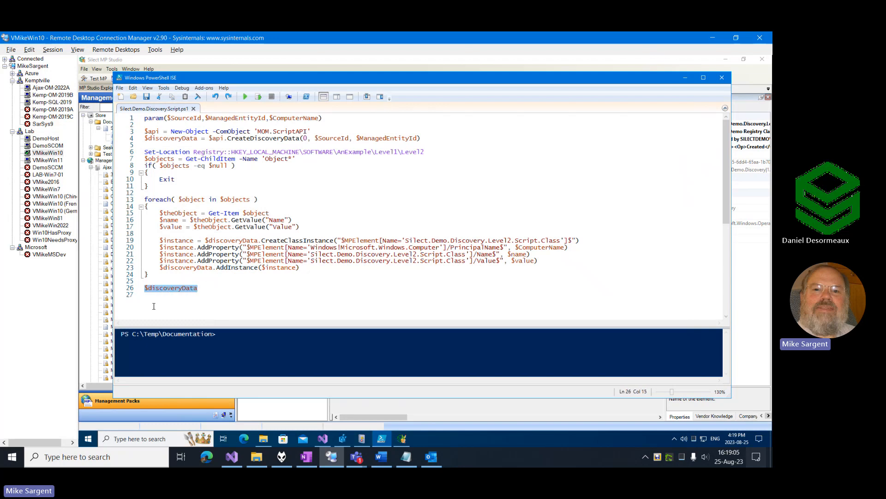
click(188, 298)
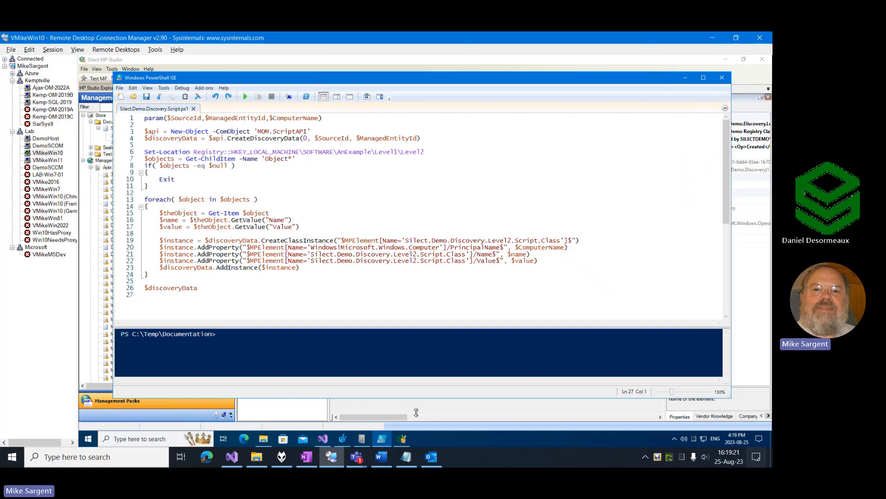
Switch to MP Studio, start a new Windows script class, load Silect.Demo.Discovery.Script.ps1 as its script and continue to the target properties.
click(403, 440)
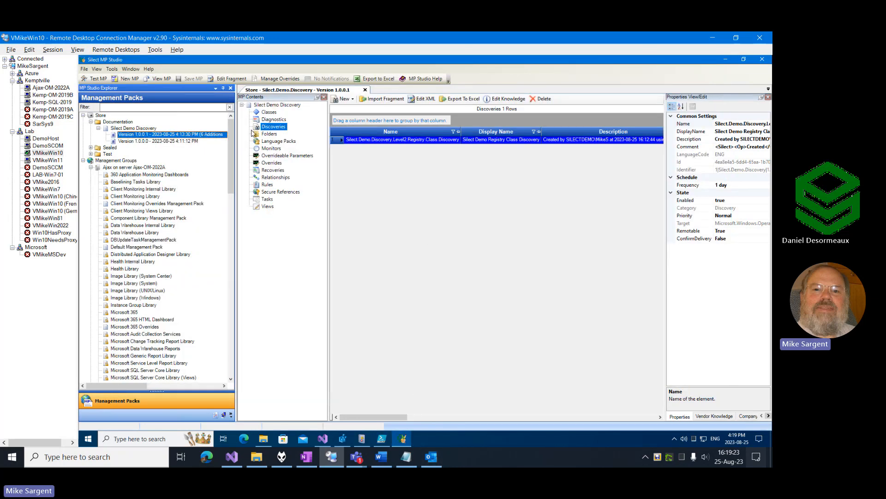
right_click(280, 129)
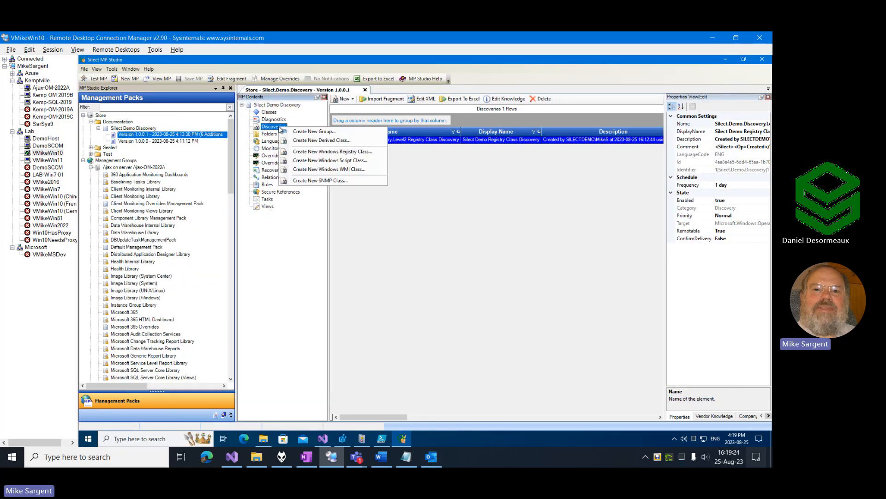
click(343, 162)
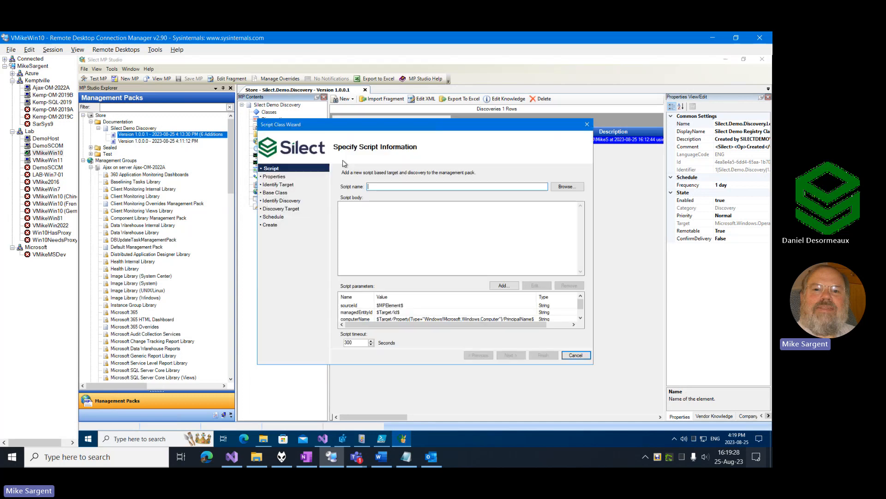
click(567, 186)
click(367, 190)
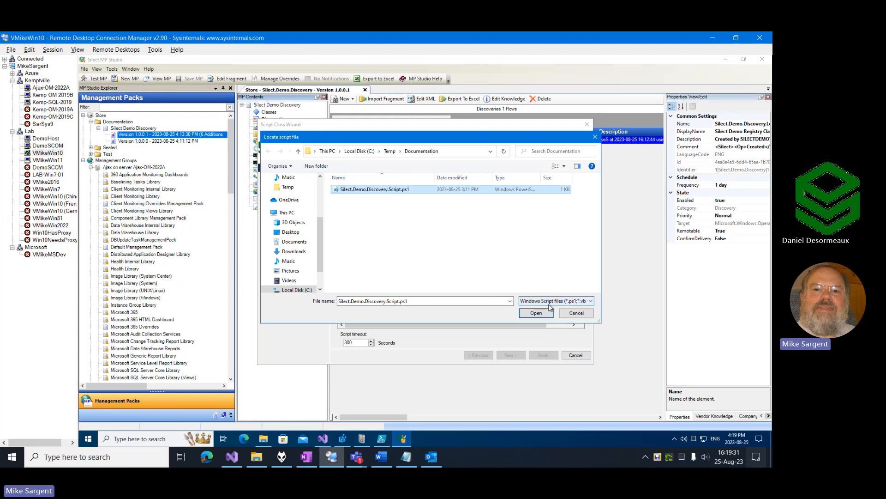
click(537, 313)
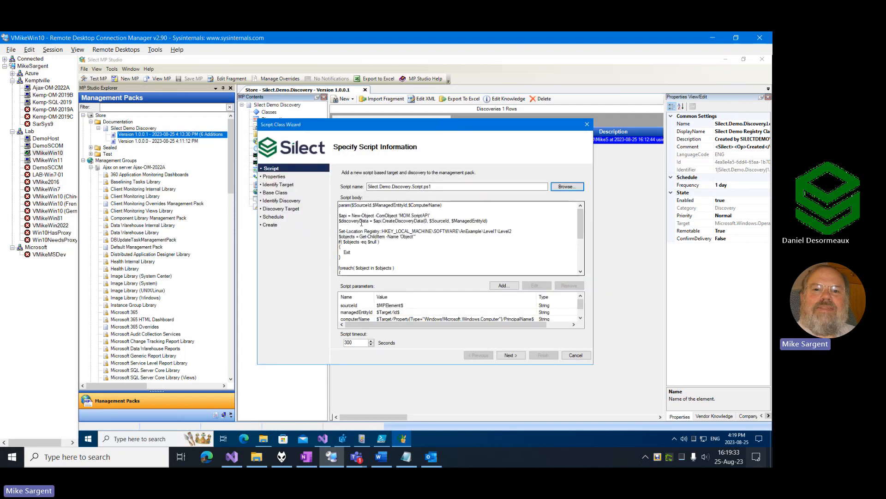
scroll(395, 239, down, 3)
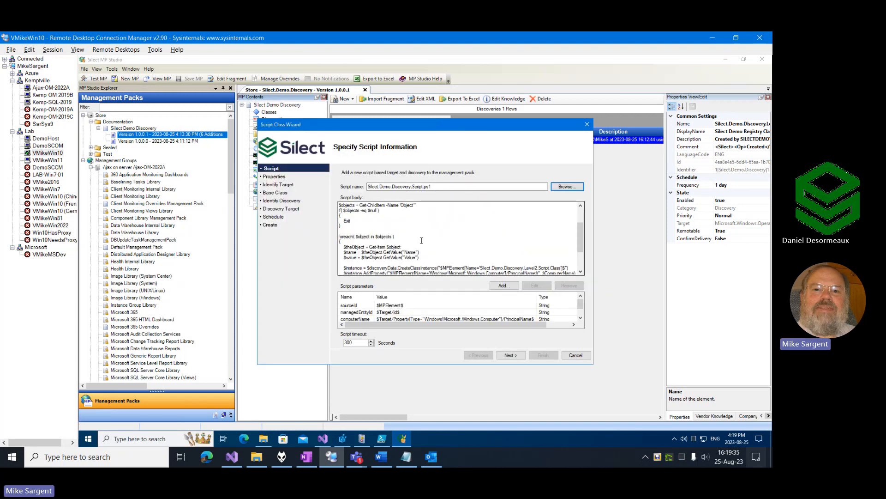
scroll(423, 240, up, 3)
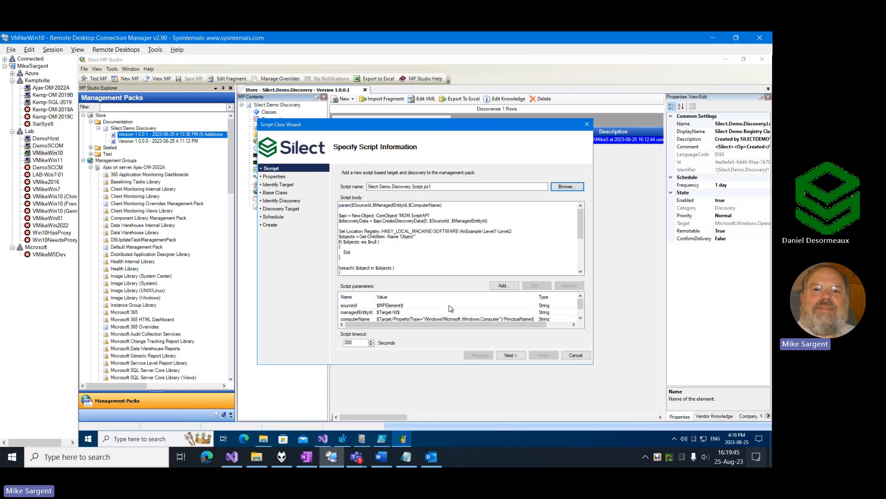
click(511, 355)
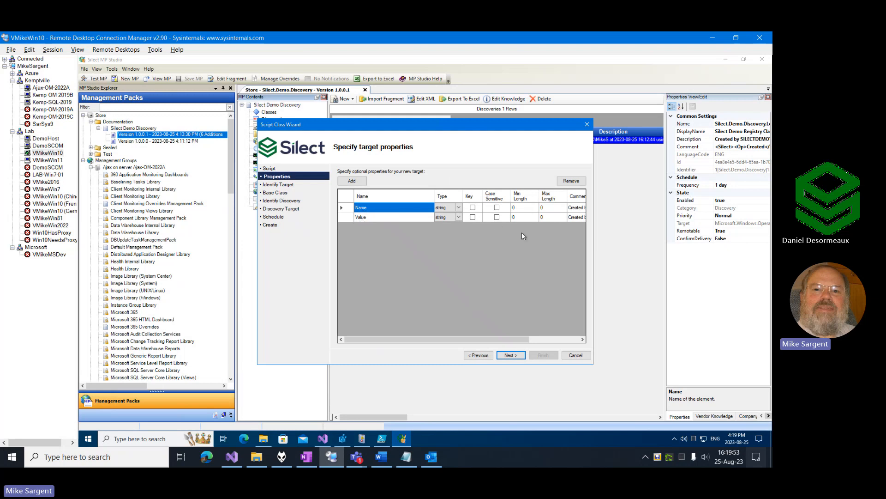
Make the Name property the key and set the script class's display name to Silect Demo Script Class.
click(473, 208)
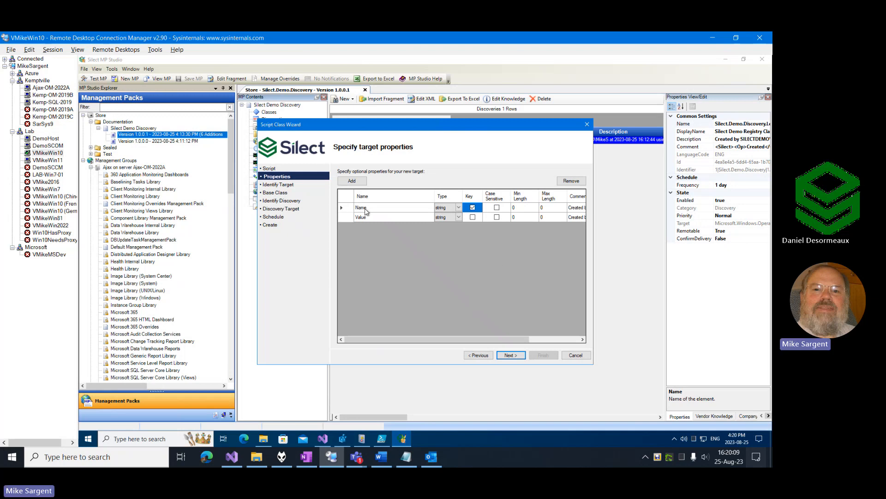
click(512, 356)
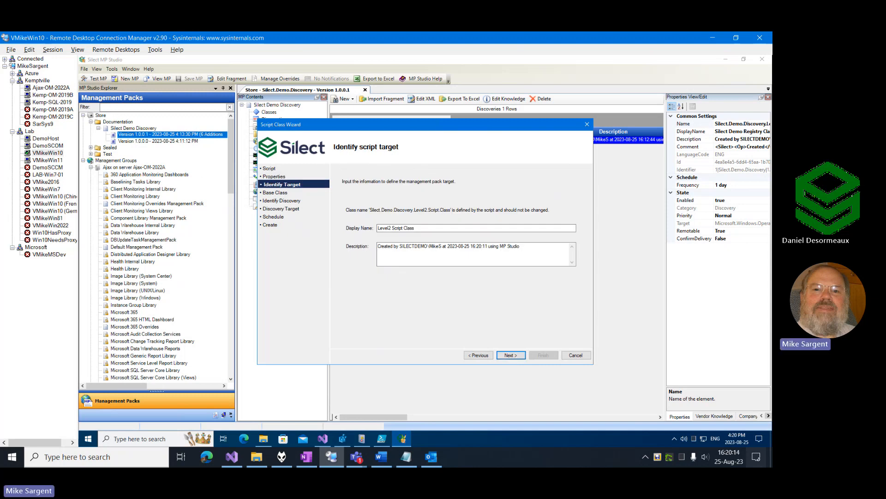
key(alt+Tab)
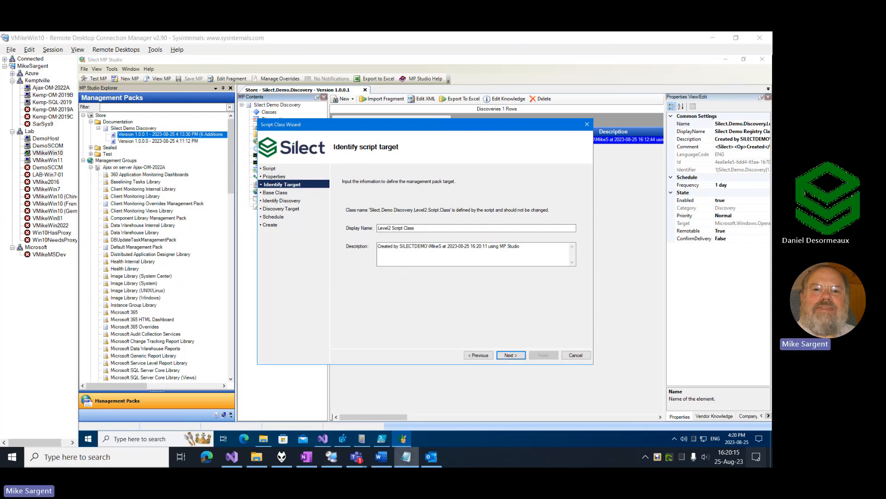
click(424, 230)
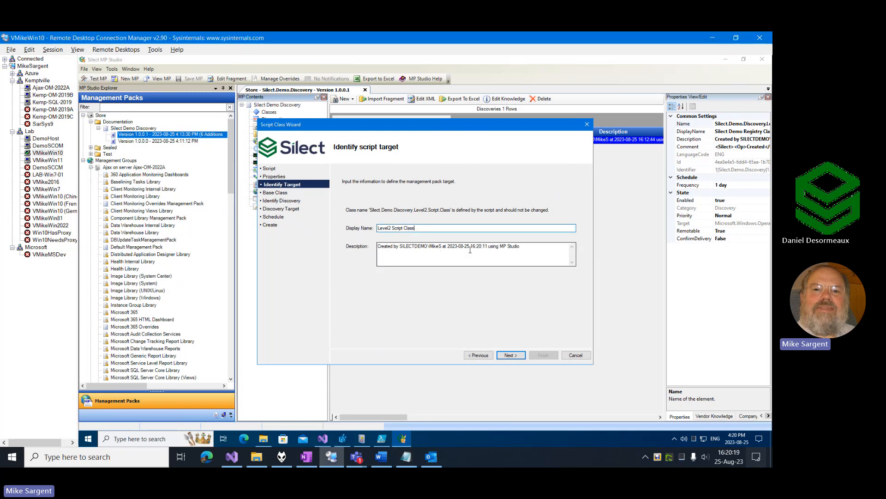
key(ctrl+a)
text(Silect Demo Script Class)
click(510, 356)
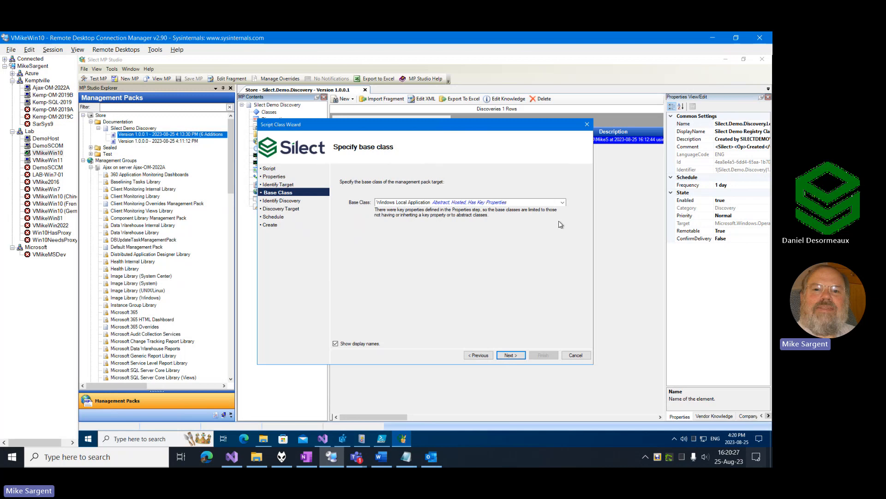
Keep Windows Local Application as the base class and set the discovery's display name to Silect Demo Script Class Discovery.
click(511, 354)
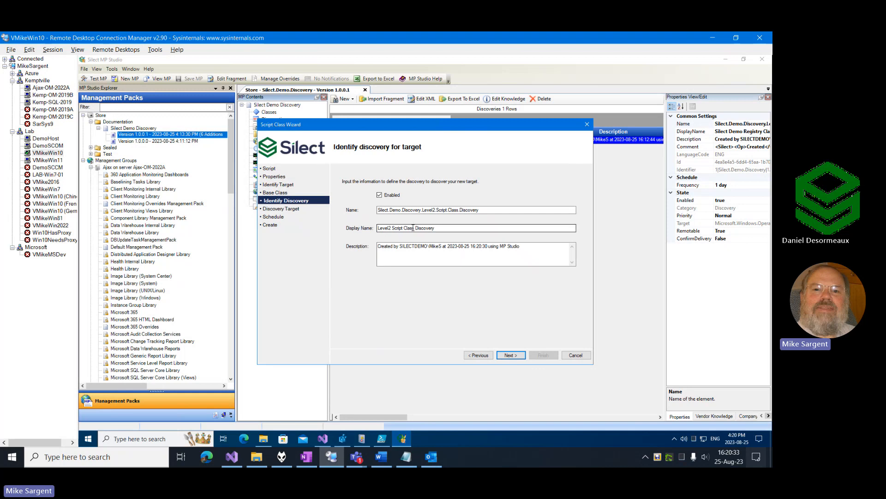
drag(415, 227, 356, 235)
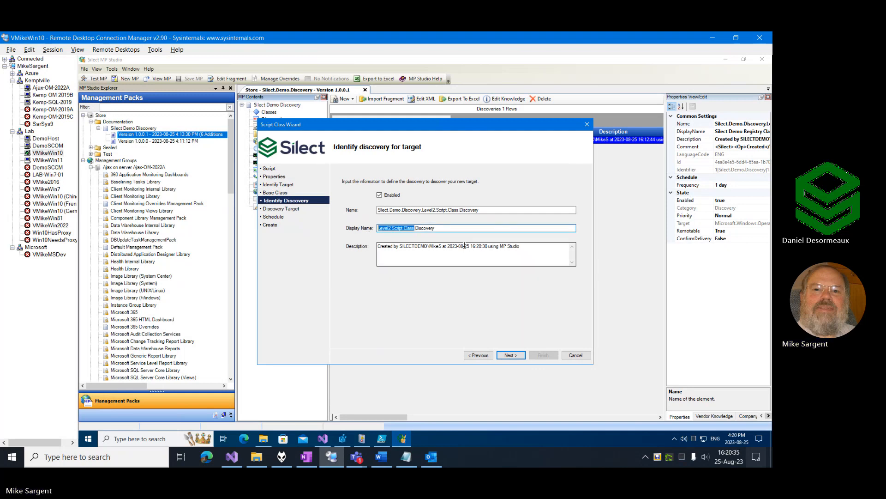
text(Silect Demo Script Class)
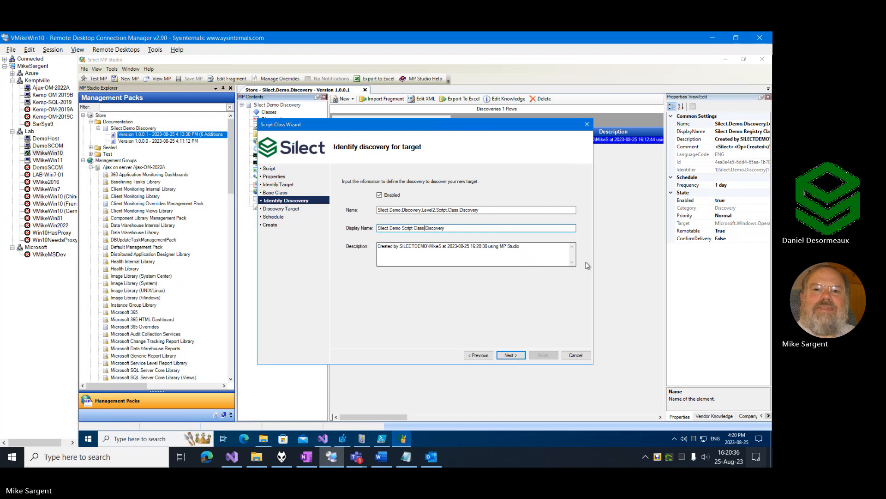
click(510, 355)
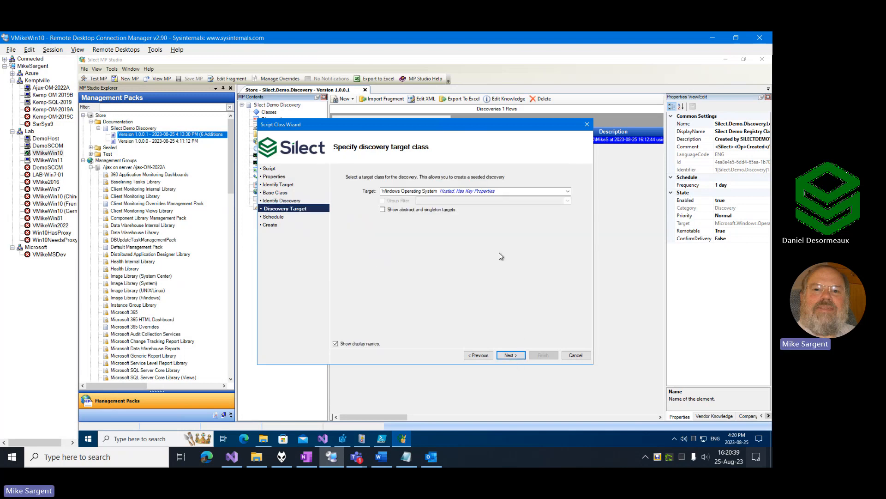
Target the discovery at Silect Demo Registry Class and create the script class with its discovery running every 1 day.
click(568, 192)
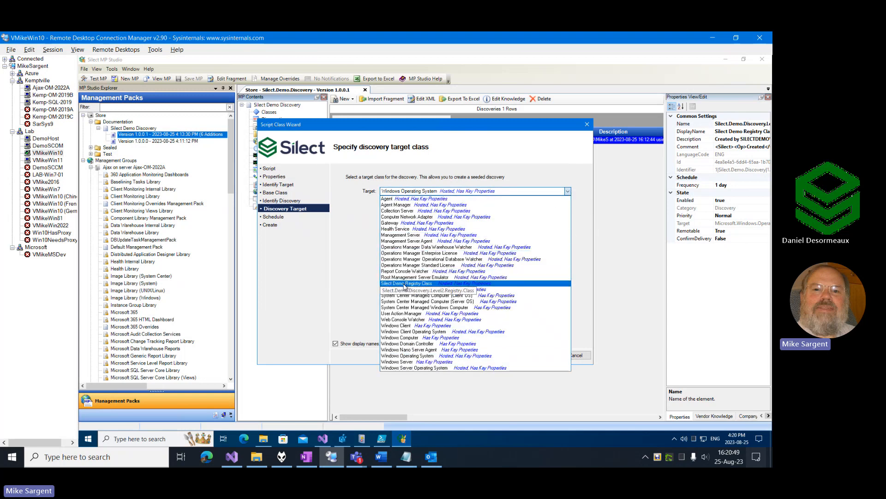
click(405, 284)
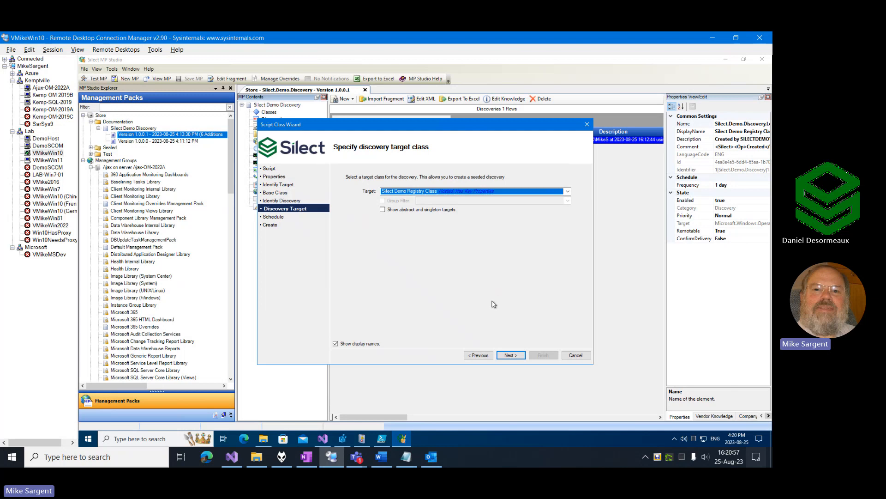
click(511, 356)
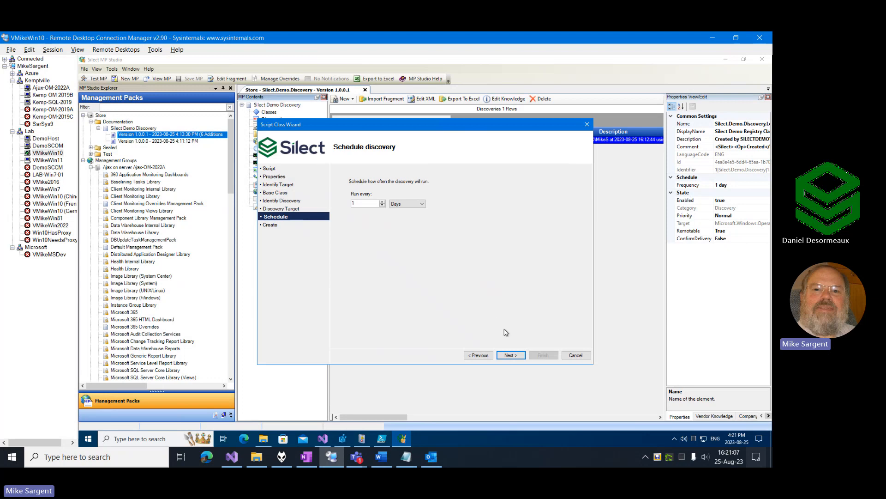
click(510, 356)
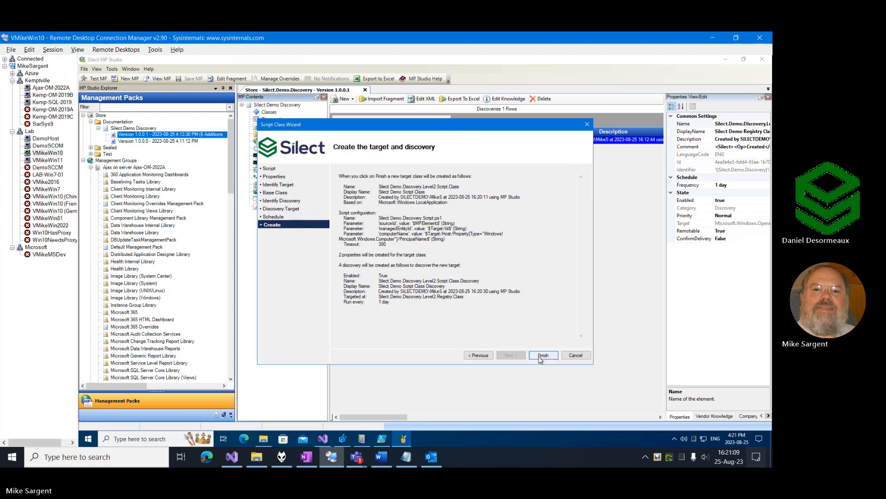
click(543, 356)
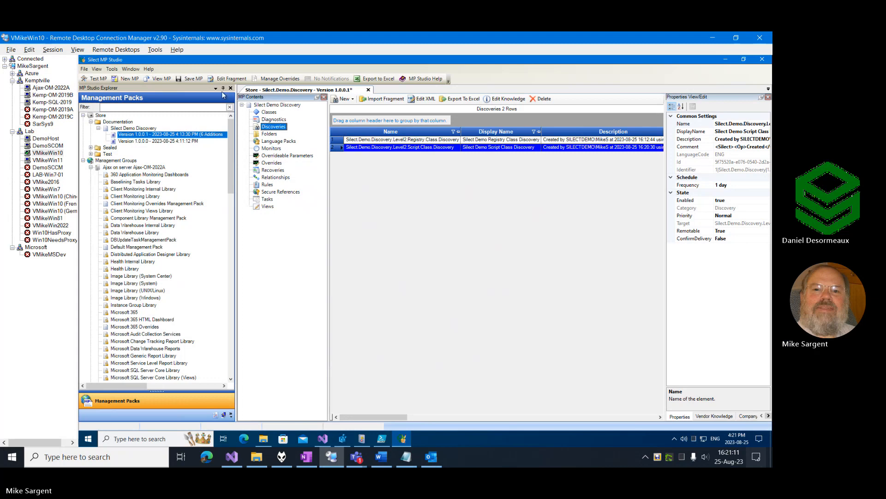
Switch to the Operations Manager console on Ajax-OM-2022A and check the Discovered Inventory for the Silect Demo Registry Class, including its full path.
click(46, 88)
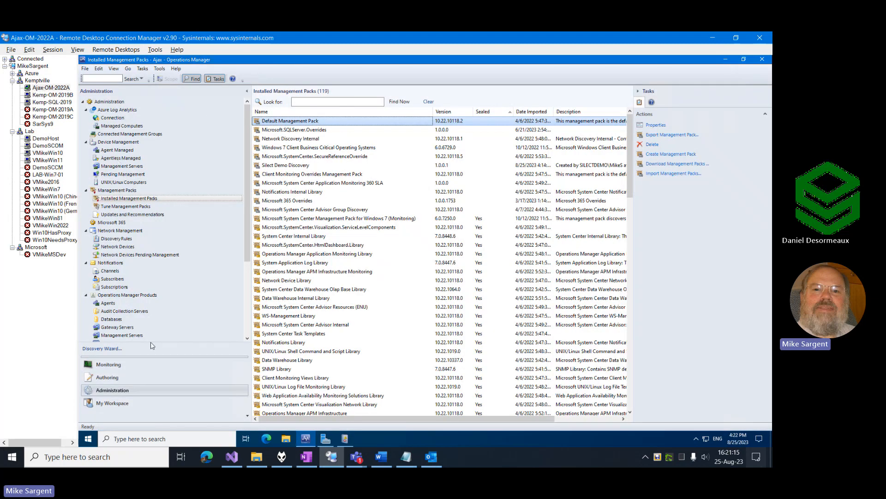
click(147, 377)
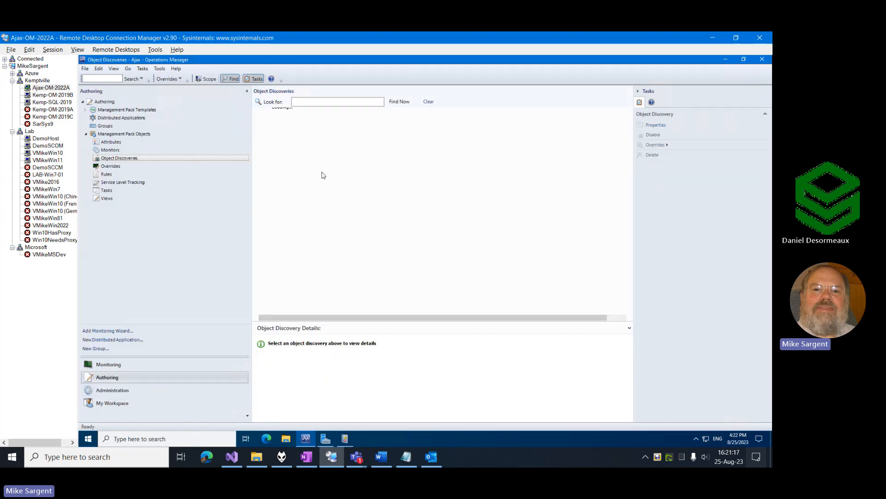
click(109, 364)
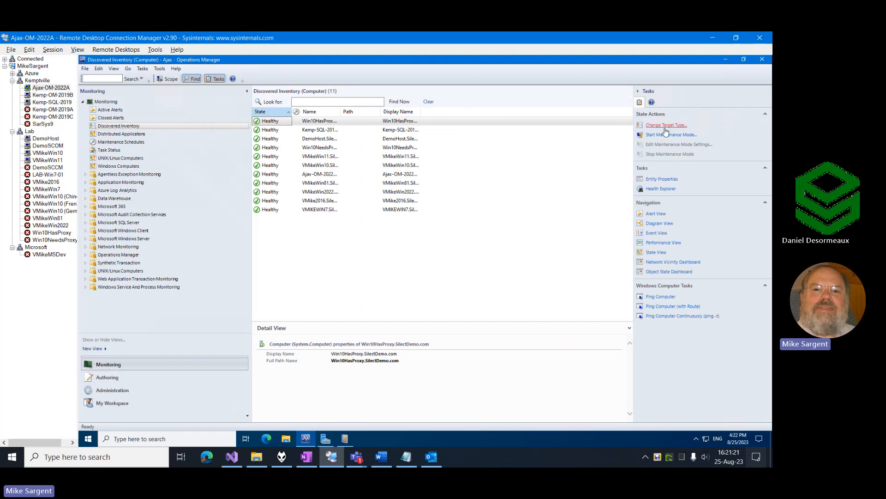
click(665, 126)
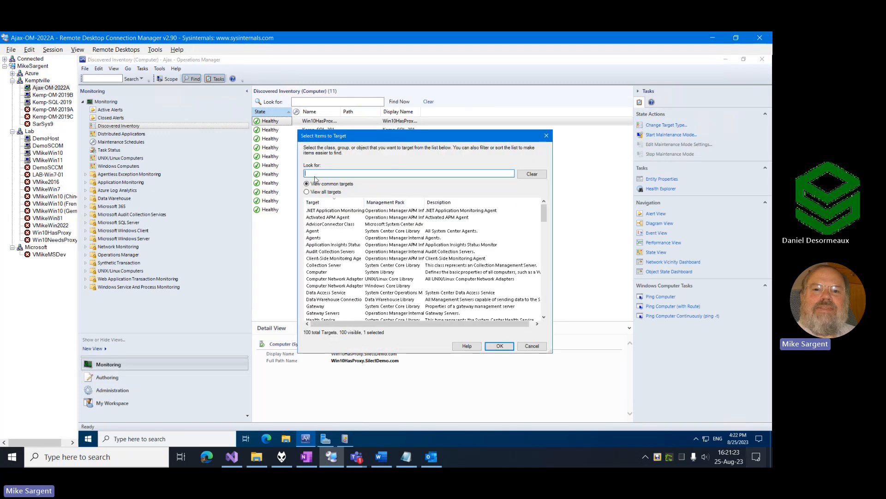
text(silect)
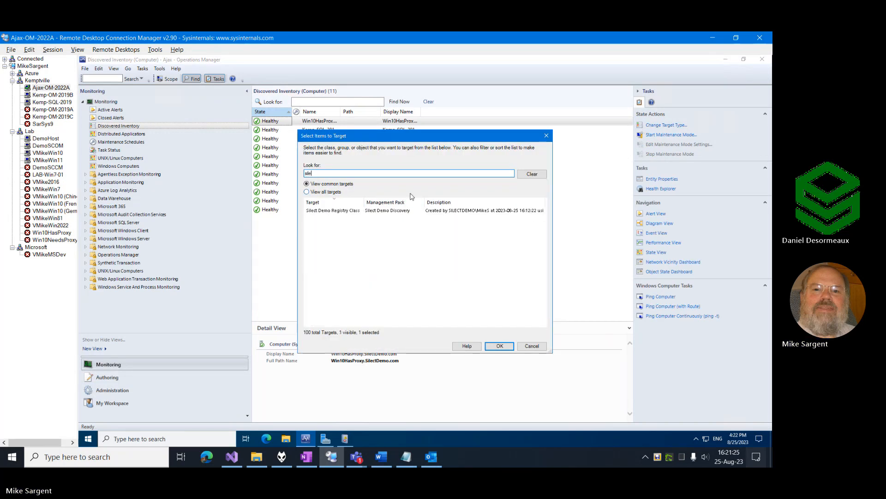
click(336, 211)
click(495, 344)
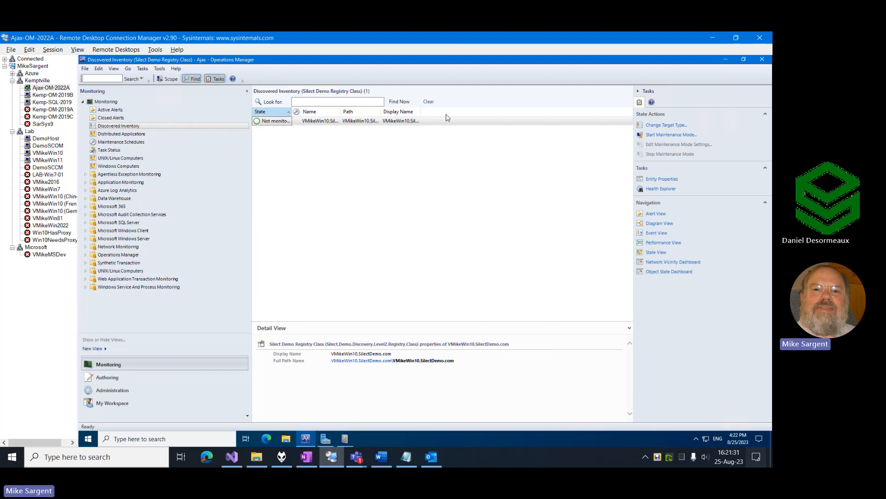
double_click(381, 111)
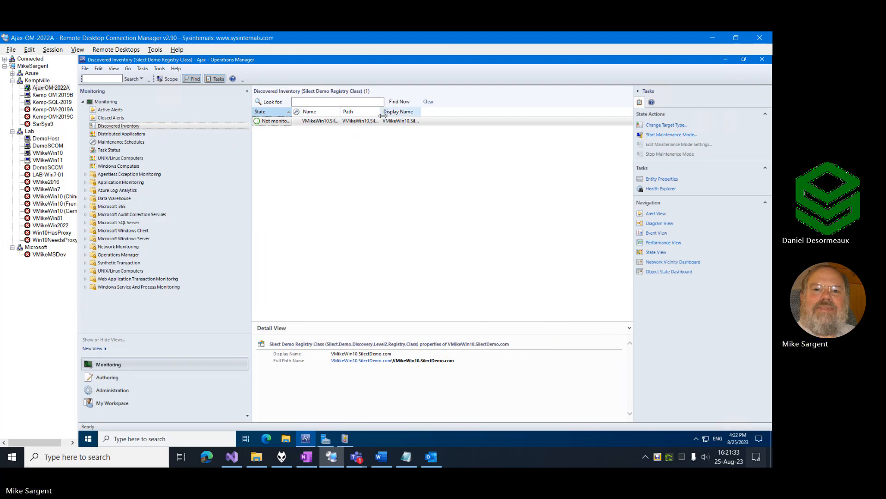
click(416, 119)
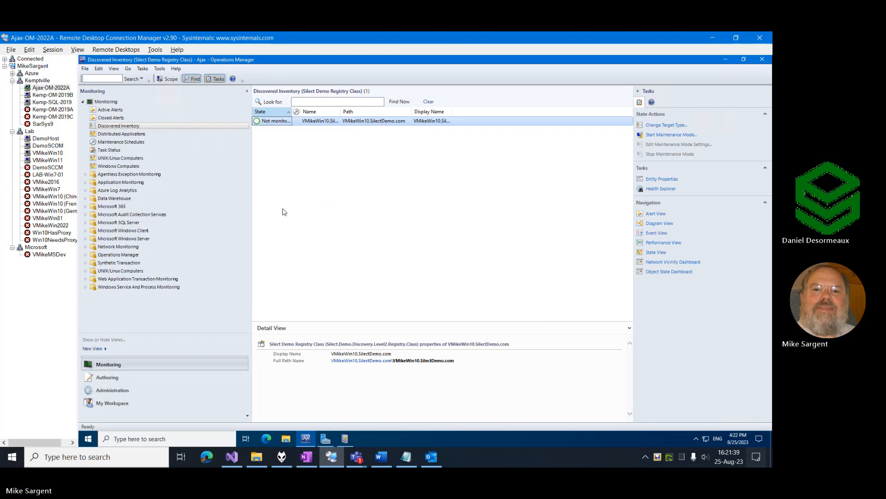
Switch back to MP Studio on VMikeWin10 and save the Silect.Demo.Discovery management pack as version 1.0.0.2.
click(46, 152)
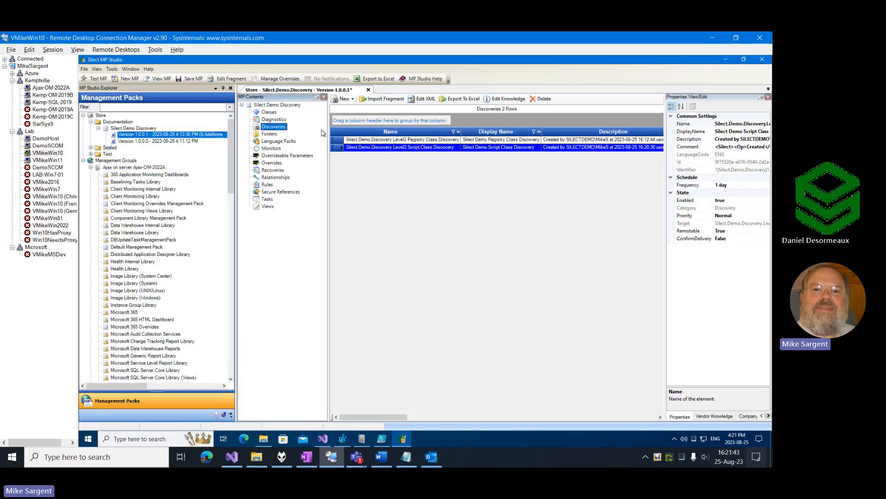
click(188, 79)
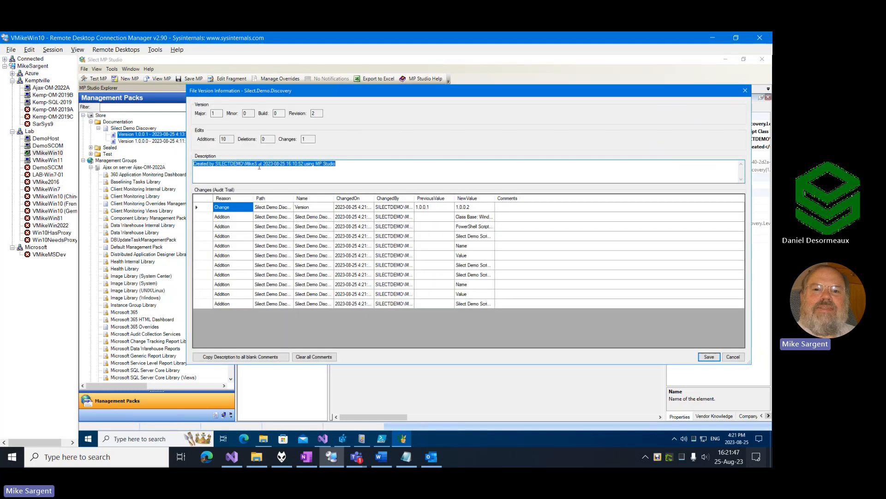
click(709, 356)
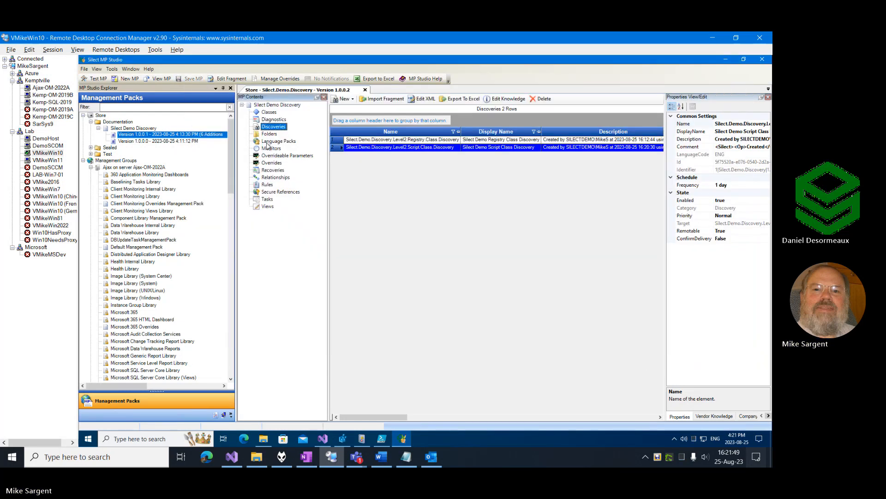
Deploy version 1.0.0.2 of Silect Demo Discovery to the Ajax management group on server Ajax-OM-2022A.
click(186, 136)
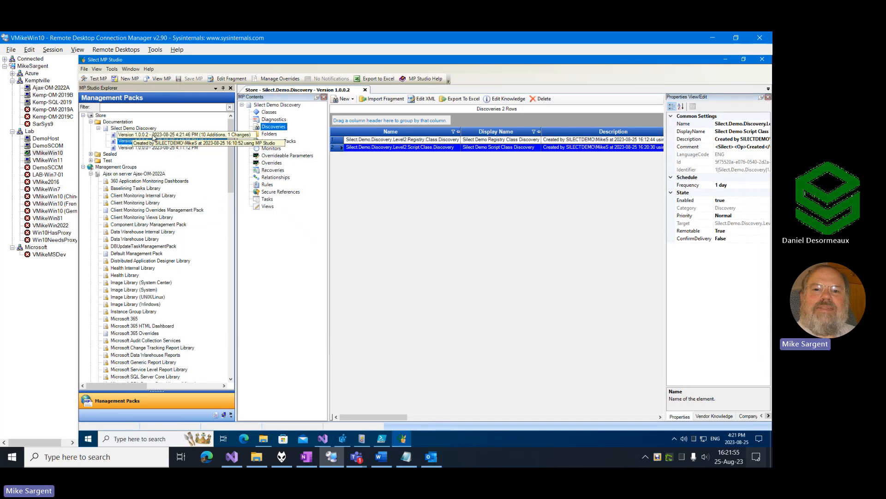
right_click(154, 137)
click(198, 197)
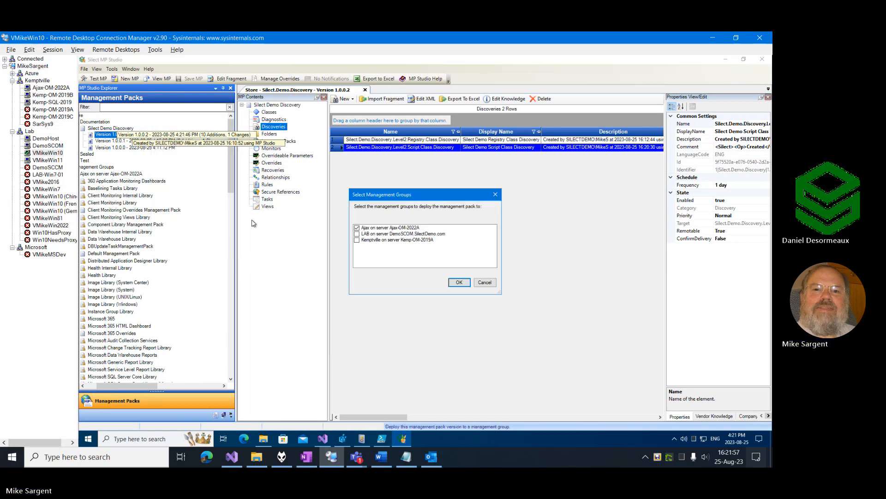
click(458, 282)
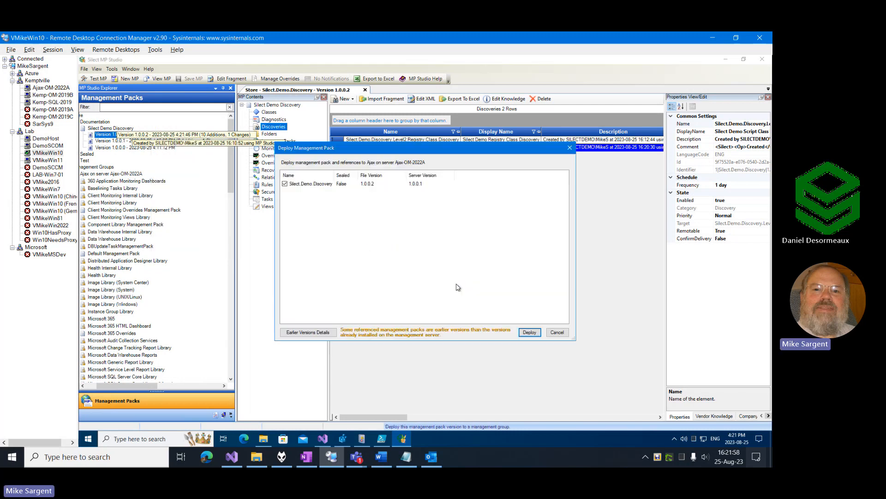
click(530, 329)
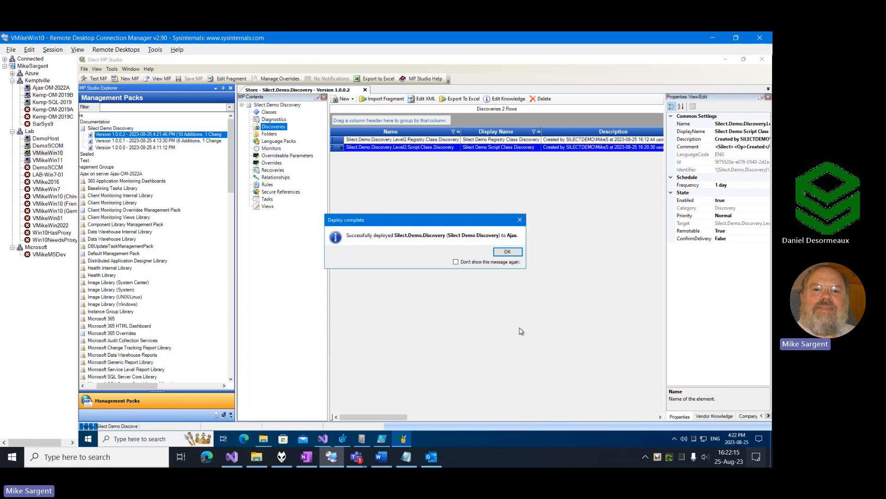
click(515, 252)
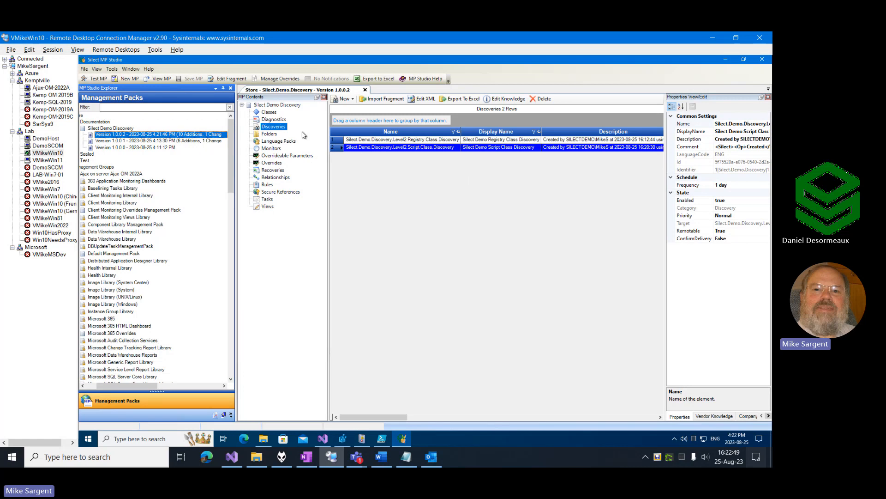
Verify the Silect Demo Discovery management pack and examine the verification messages about its registry and script classes.
right_click(273, 107)
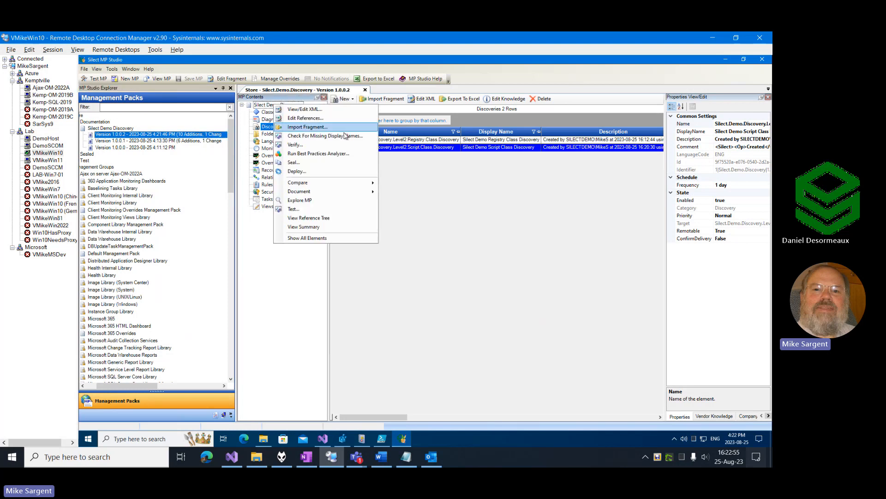
click(299, 146)
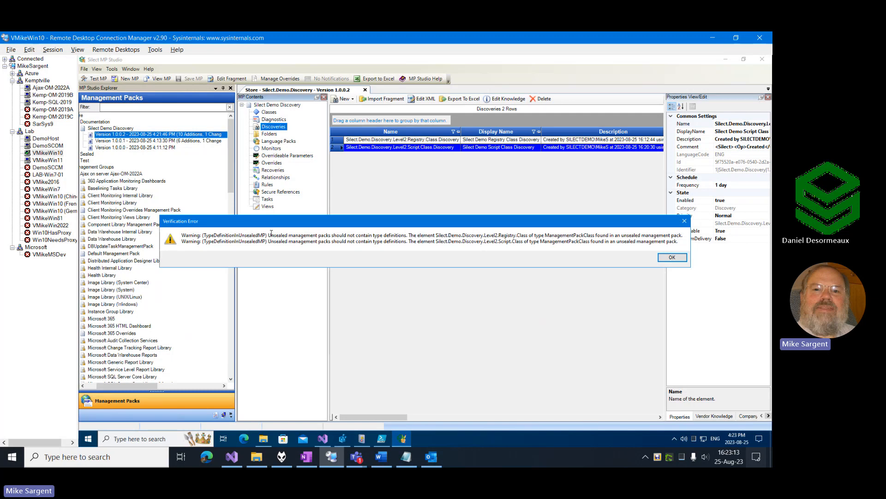
drag(269, 234, 397, 237)
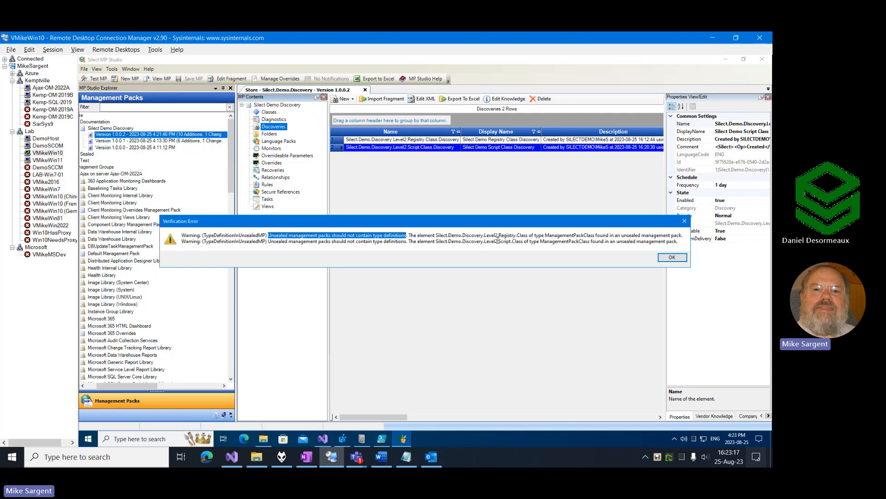
drag(435, 235, 525, 237)
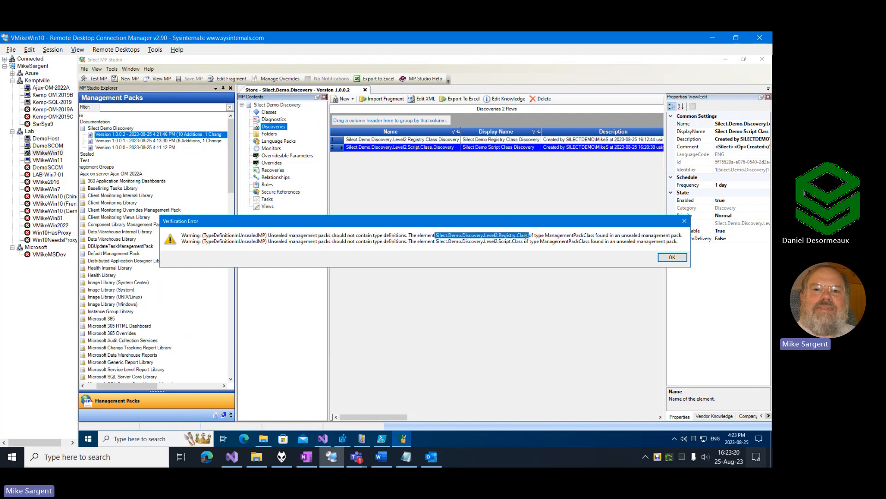
click(465, 244)
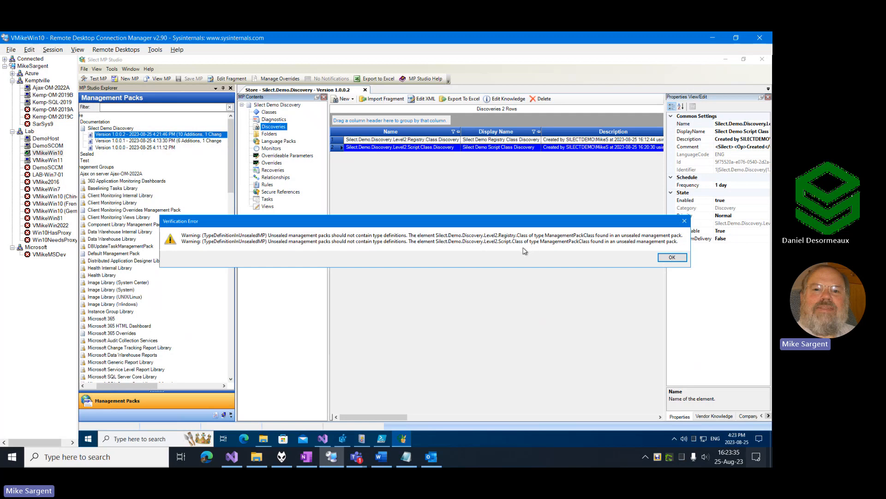
Close the verification messages and check the Silect Demo Discovery management pack for missing display names.
click(672, 259)
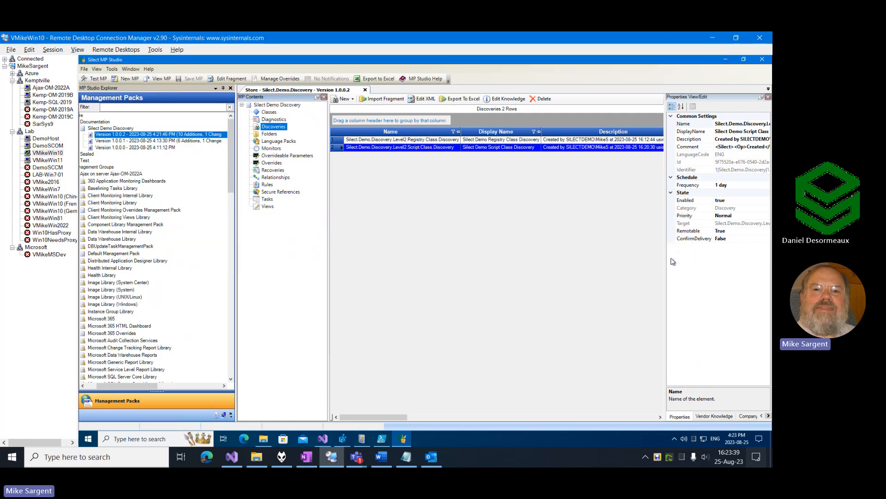
right_click(290, 109)
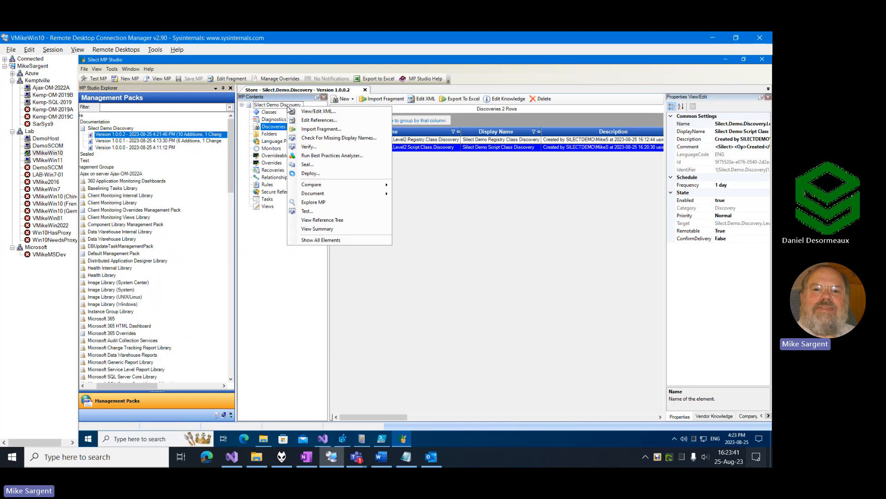
click(337, 140)
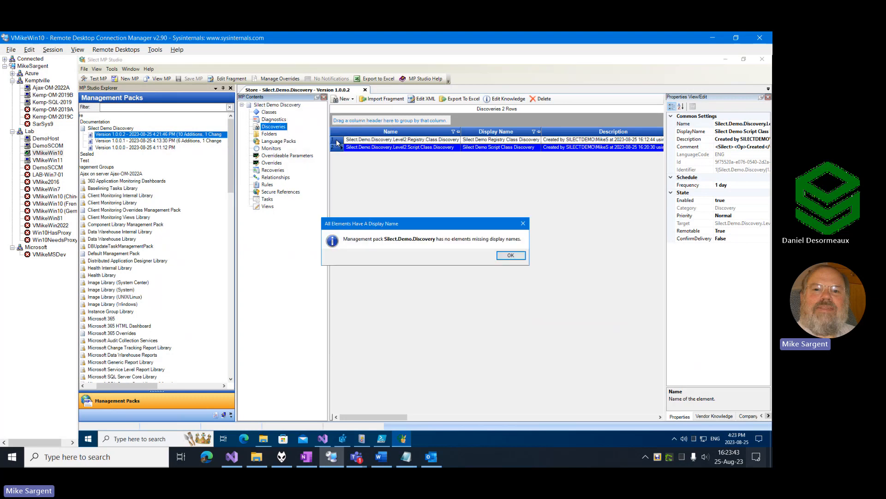
click(511, 256)
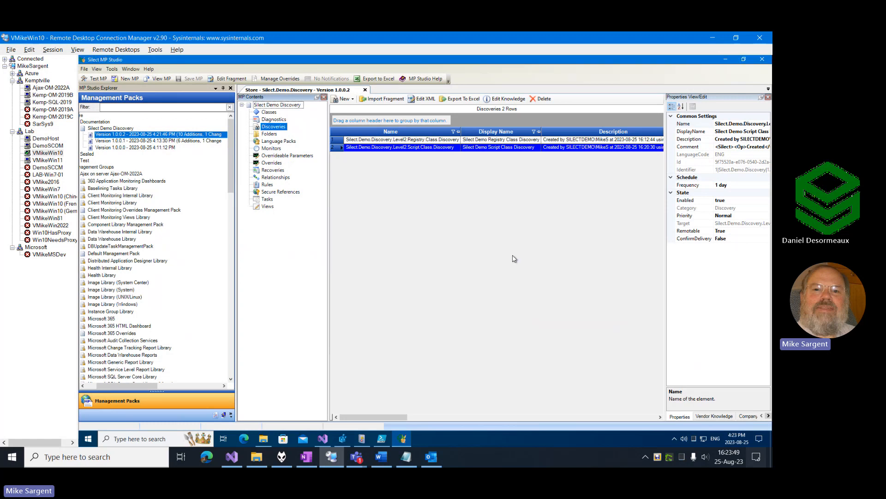
Show the management pack's monitors and look over the monitor types that can be created.
right_click(287, 109)
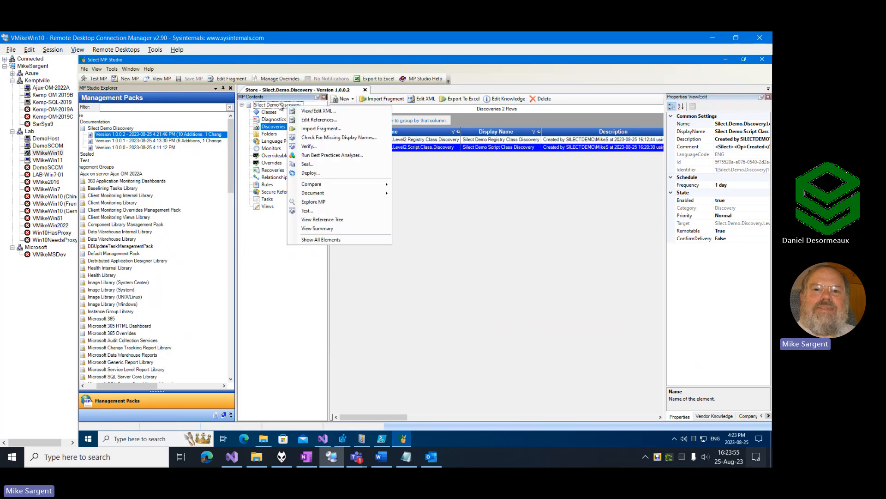
click(268, 148)
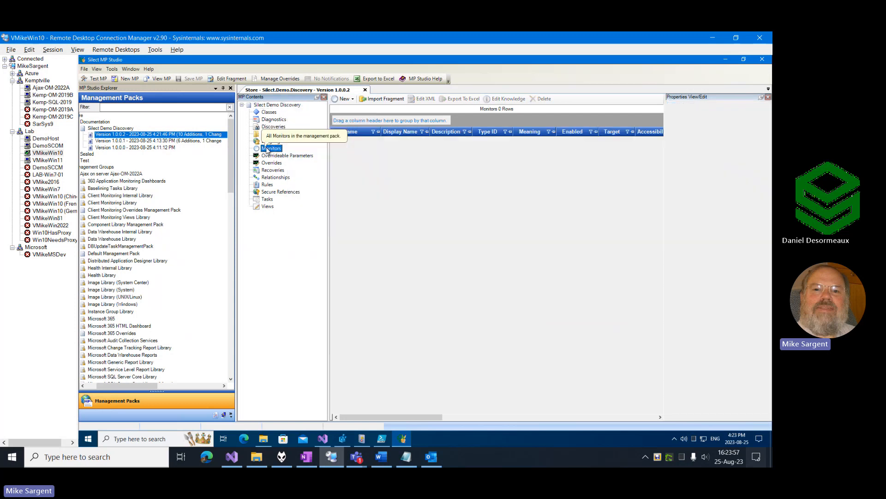
right_click(269, 148)
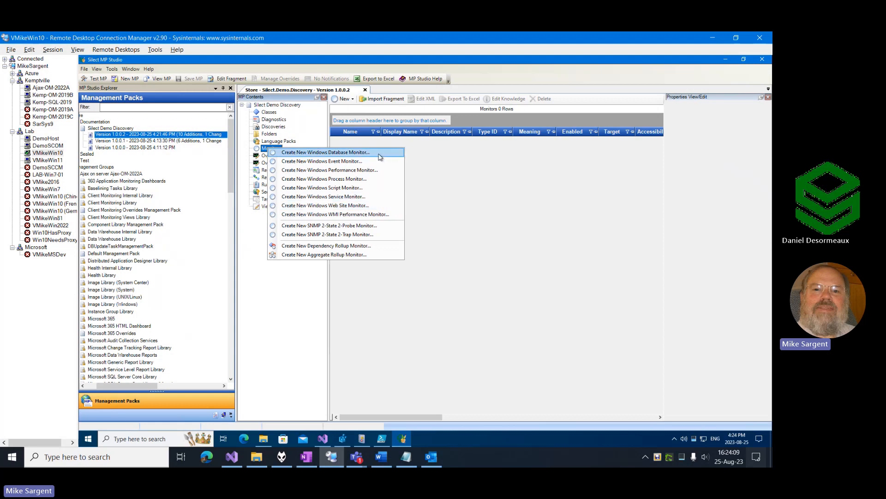
Run the Best Practices Analyzer on Silect Demo Discovery and look through its results by category.
click(285, 106)
right_click(284, 106)
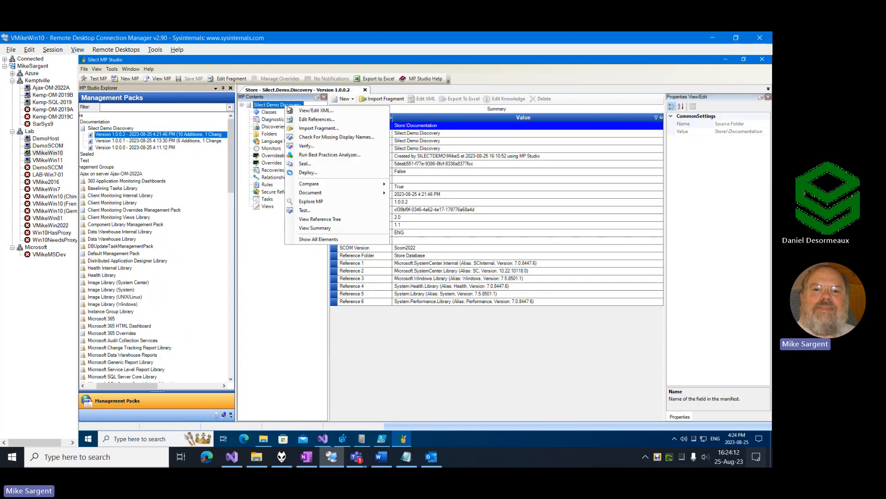
click(327, 156)
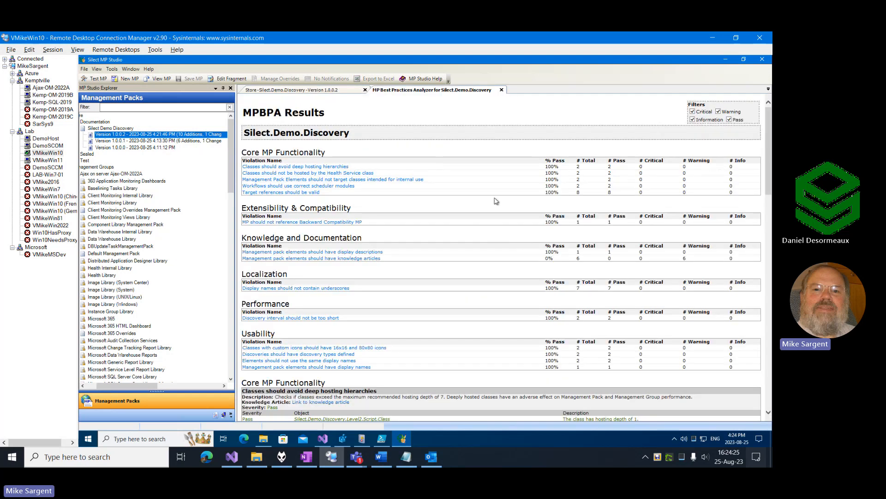
scroll(476, 228, down, 5)
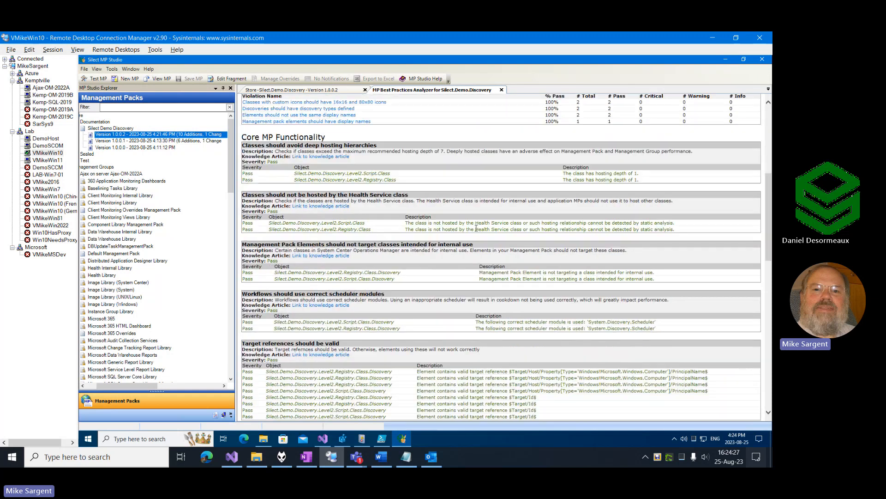
scroll(399, 202, down, 1)
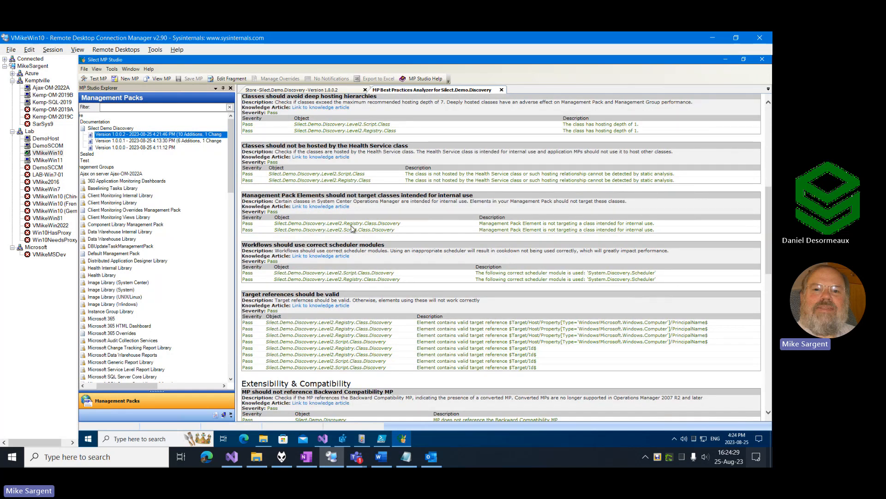
scroll(522, 252, up, 3)
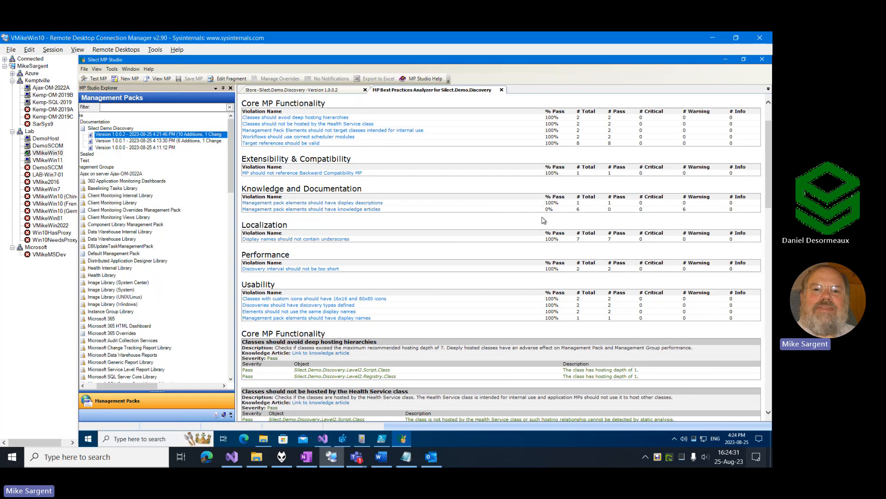
scroll(748, 204, up, 2)
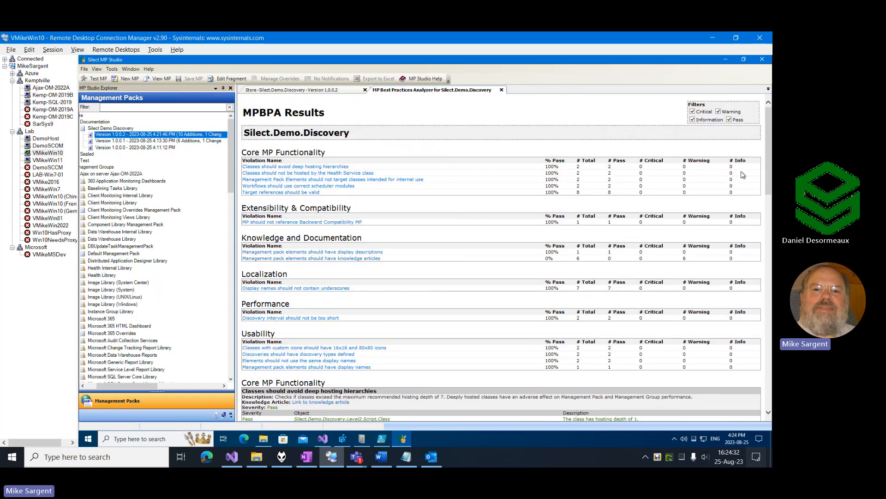
Filter passed checks out of the analyzer results, examine the knowledge article warnings, and close the report.
click(729, 120)
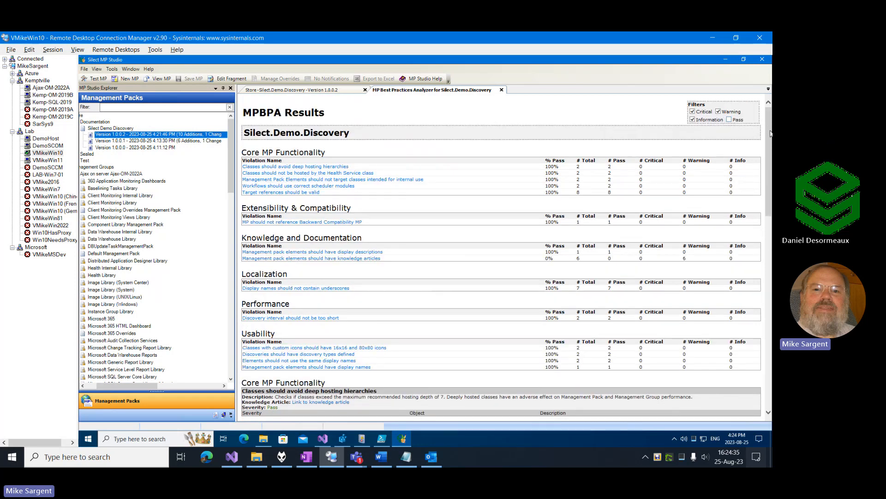
drag(769, 131, 769, 132)
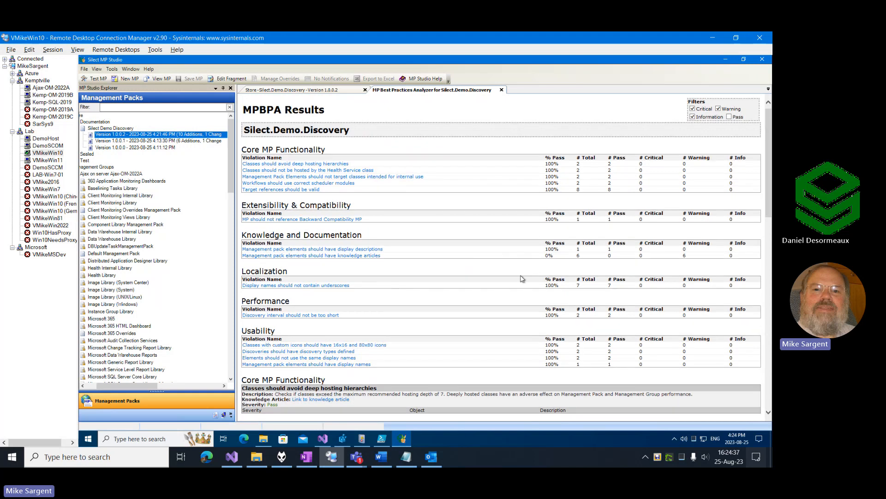
double_click(546, 256)
drag(771, 123, 771, 291)
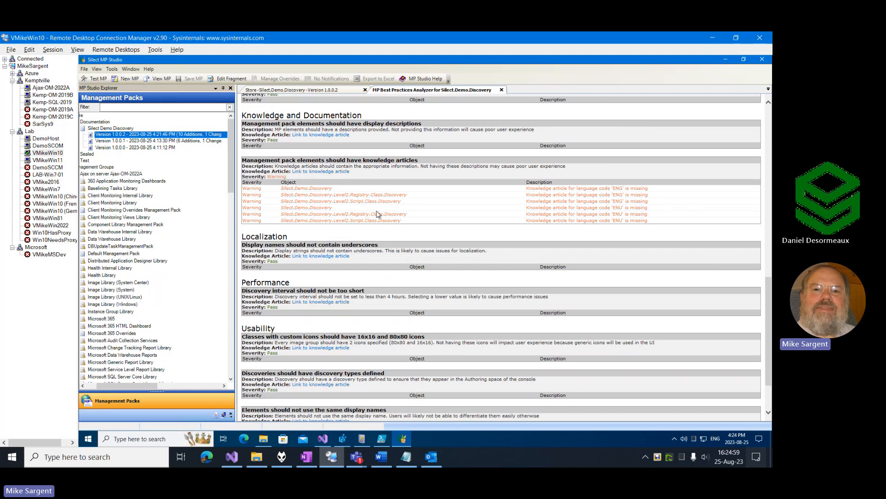
scroll(453, 228, down, 3)
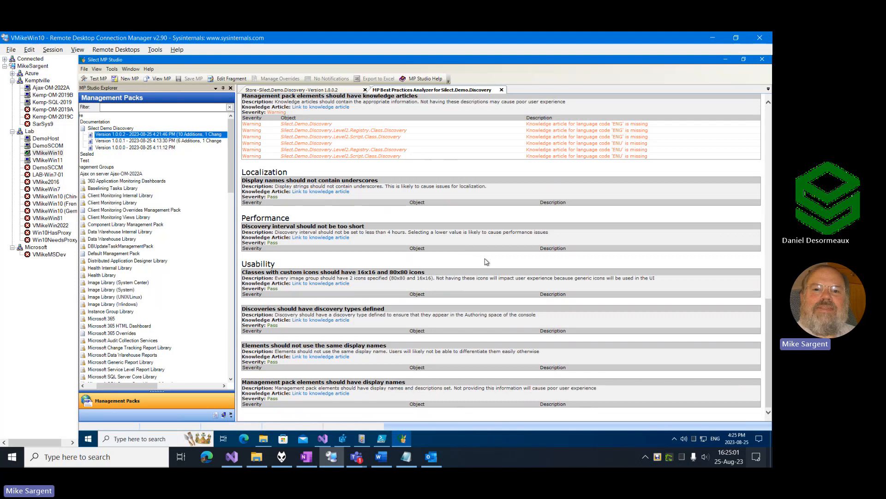
scroll(487, 261, up, 20)
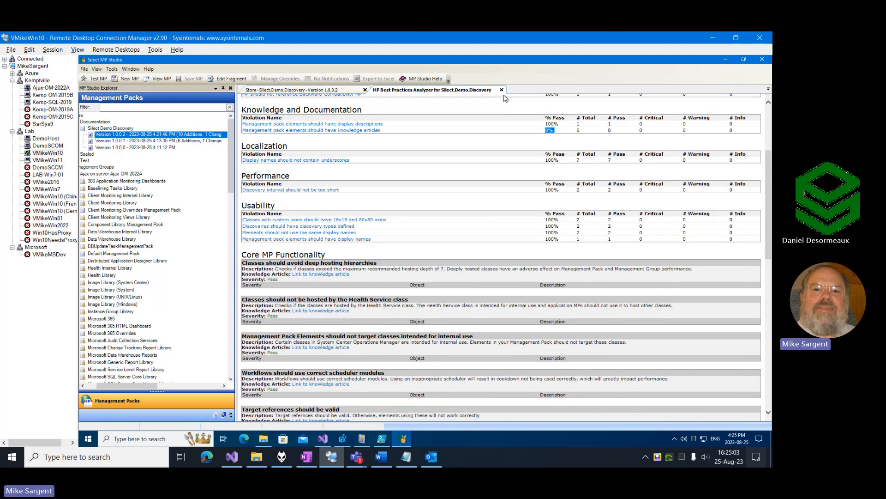
click(502, 89)
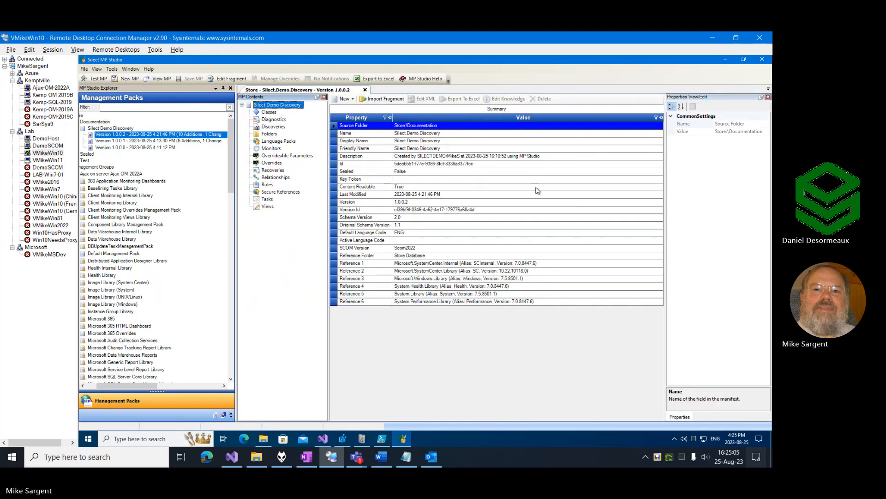
Switch to the Operations Manager console on Ajax-OM-2022A and change the Discovered Inventory target type to Silect Demo Script Class.
click(52, 88)
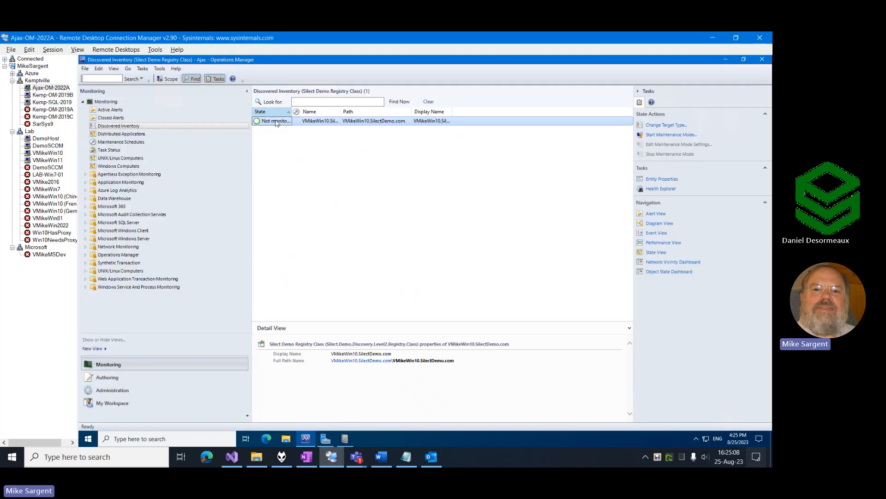
click(654, 126)
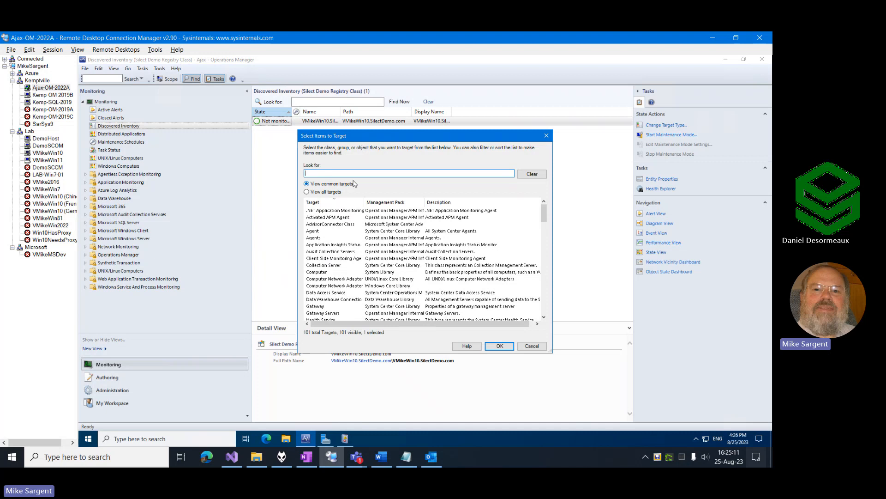
text(Silect)
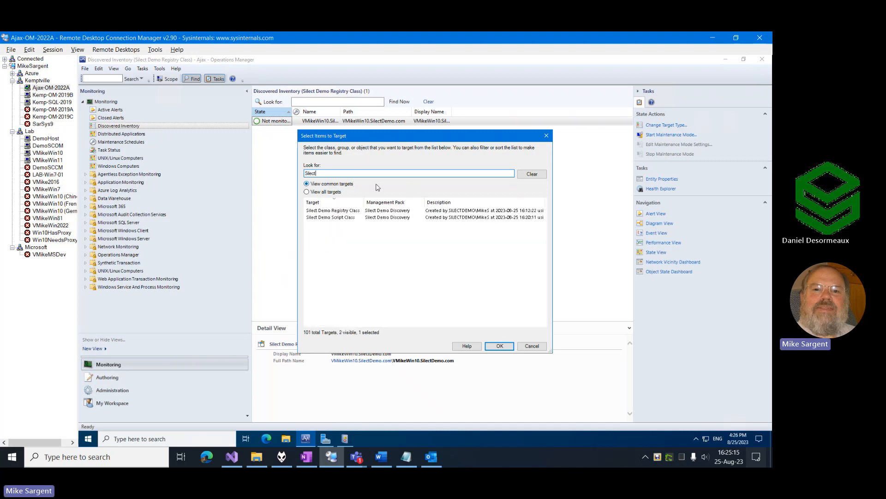
click(327, 217)
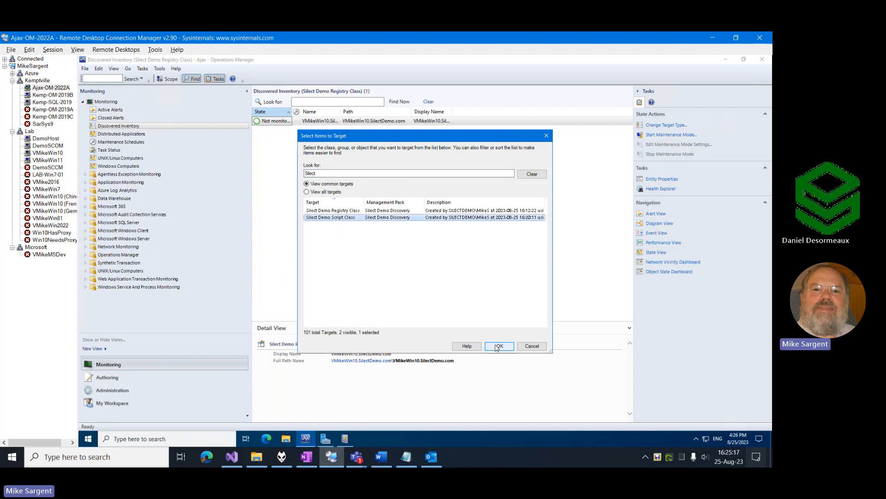
click(499, 347)
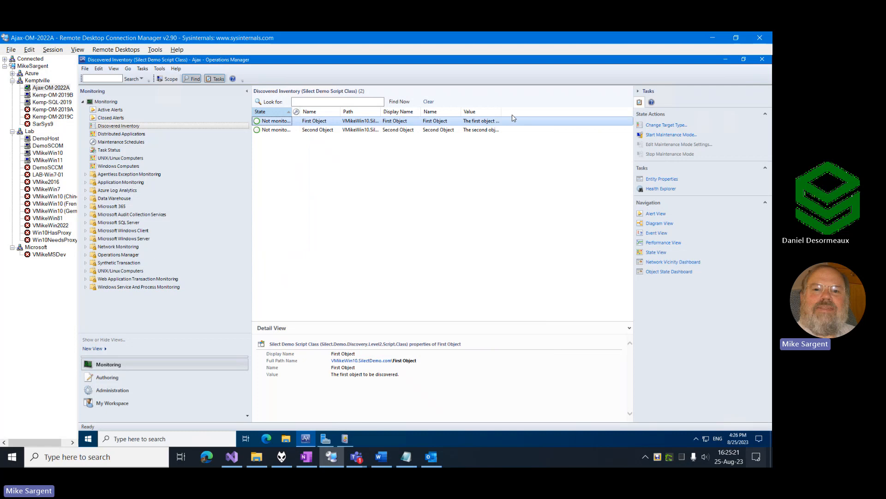
Widen the Value and Path columns and examine the names, values and paths of the First Object and Second Object.
drag(502, 115, 553, 115)
click(434, 122)
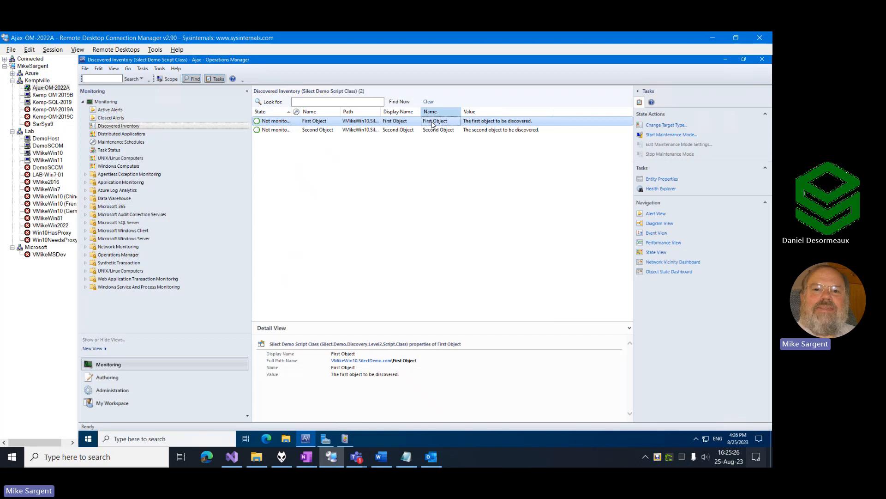
click(485, 122)
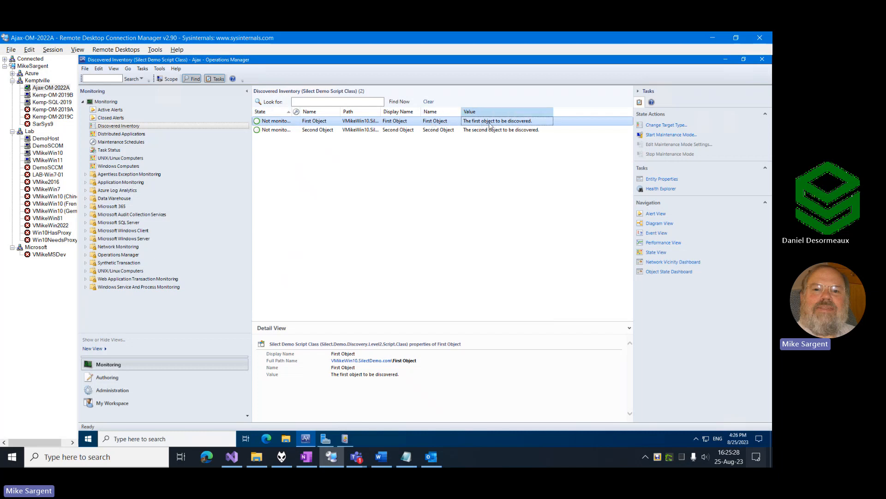
click(436, 131)
click(490, 133)
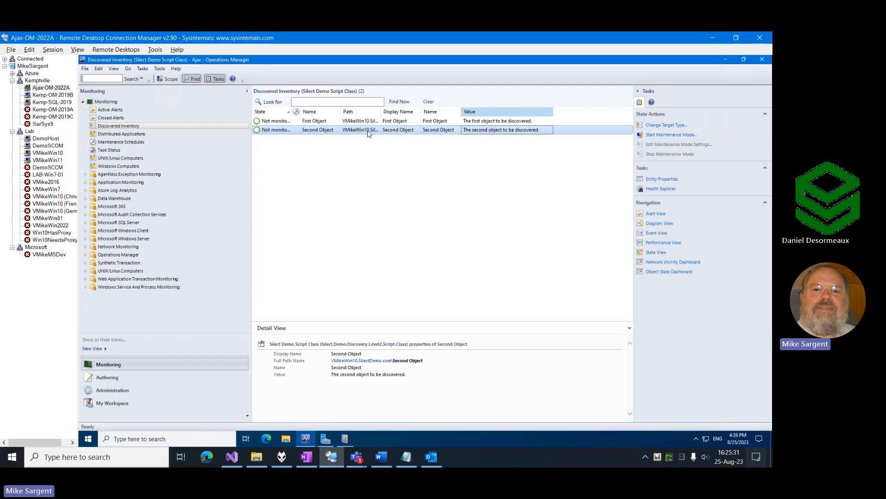
double_click(382, 111)
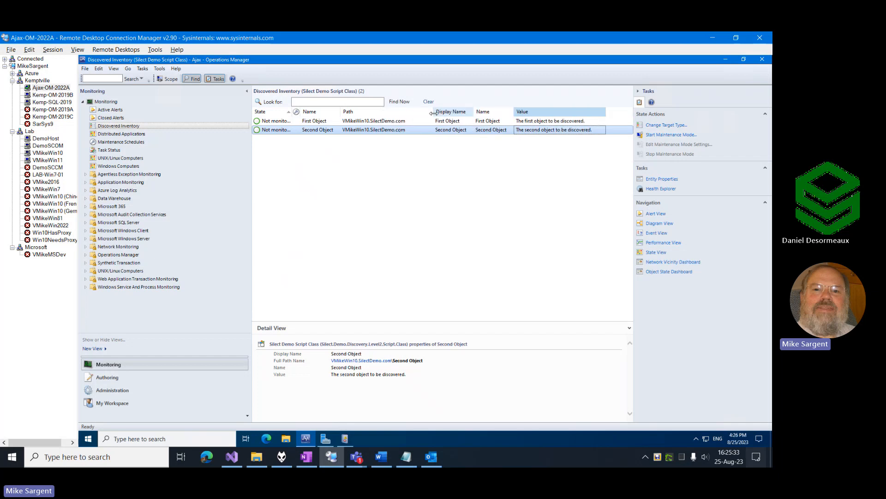
click(375, 123)
click(377, 130)
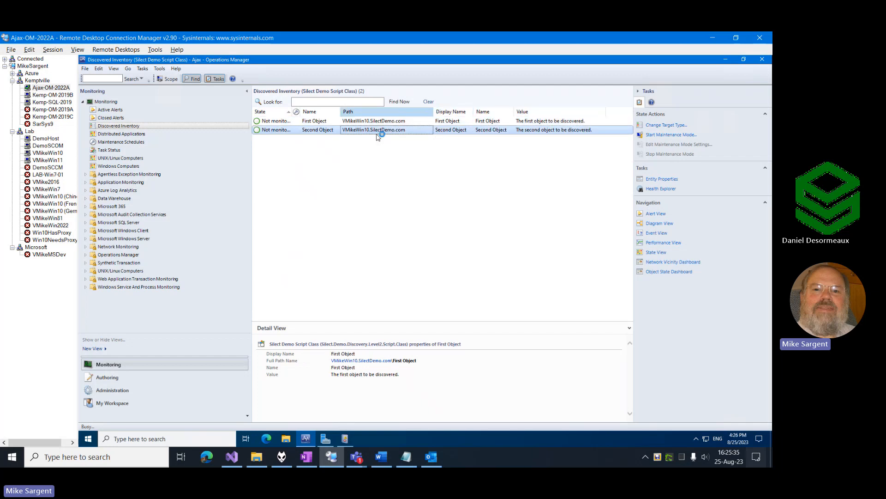